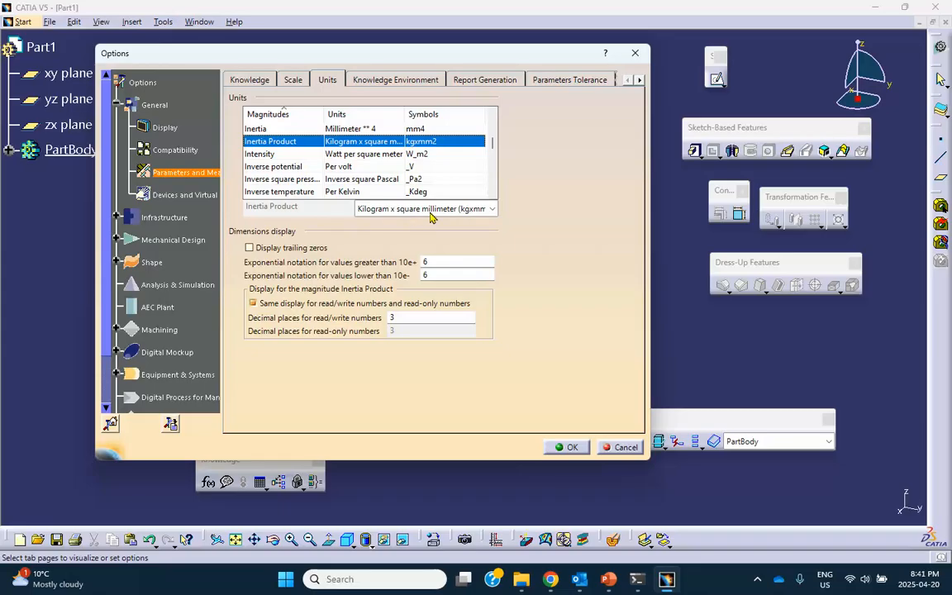
# Step: Set the Inertia Product unit to Kilogram Square Meter (kgxm2) and apply the options
pyautogui.click(490, 209)
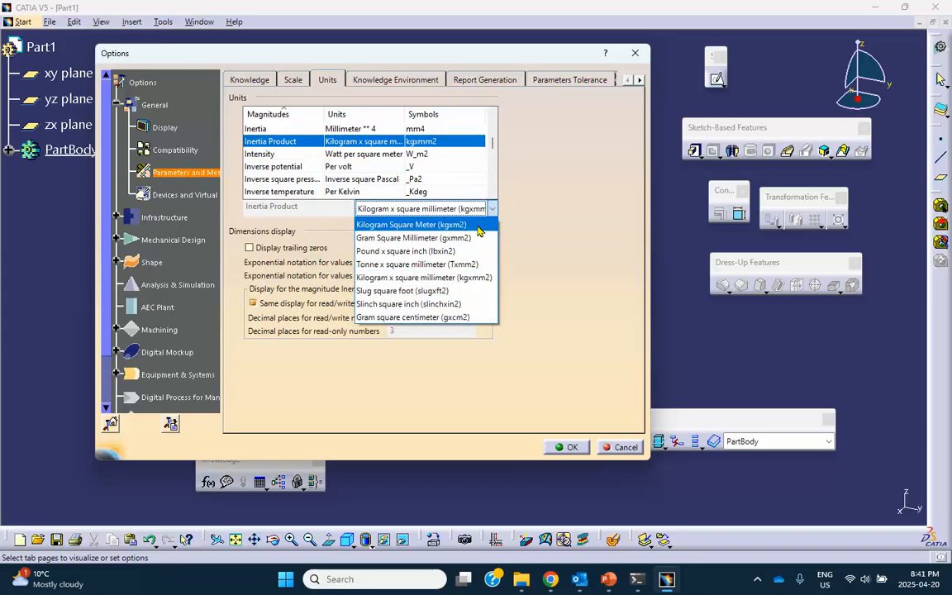
pyautogui.click(478, 225)
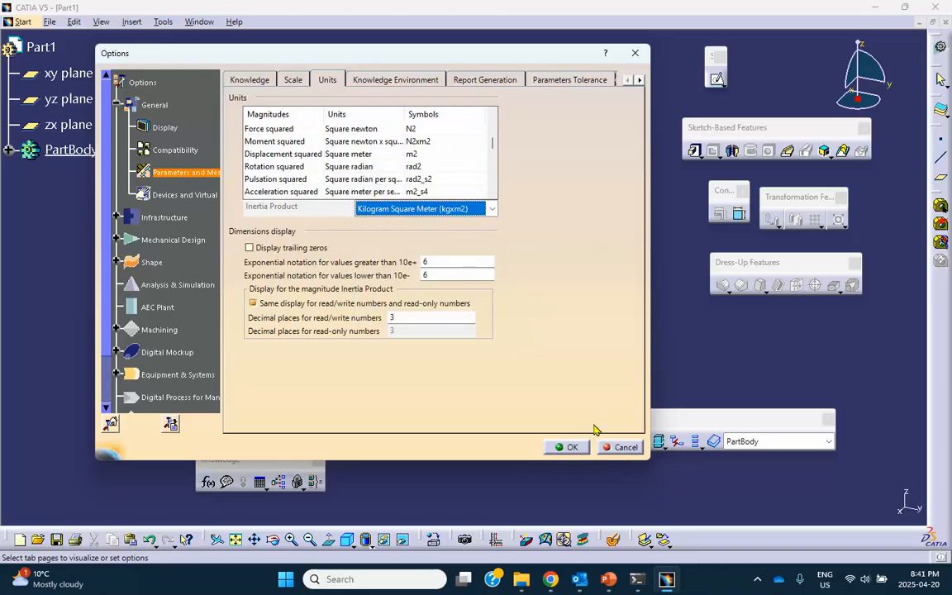
pyautogui.click(572, 448)
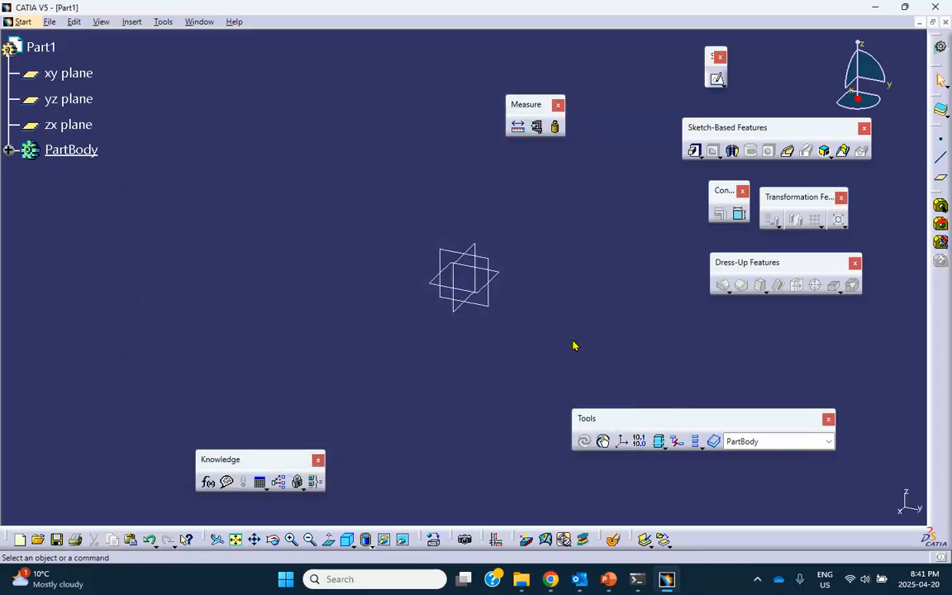
# Step: Sketch an inclined line about 108 mm long on the xy plane, above and beside the origin
pyautogui.moveTo(551, 237); pyautogui.dragTo(426, 237, button='middle')
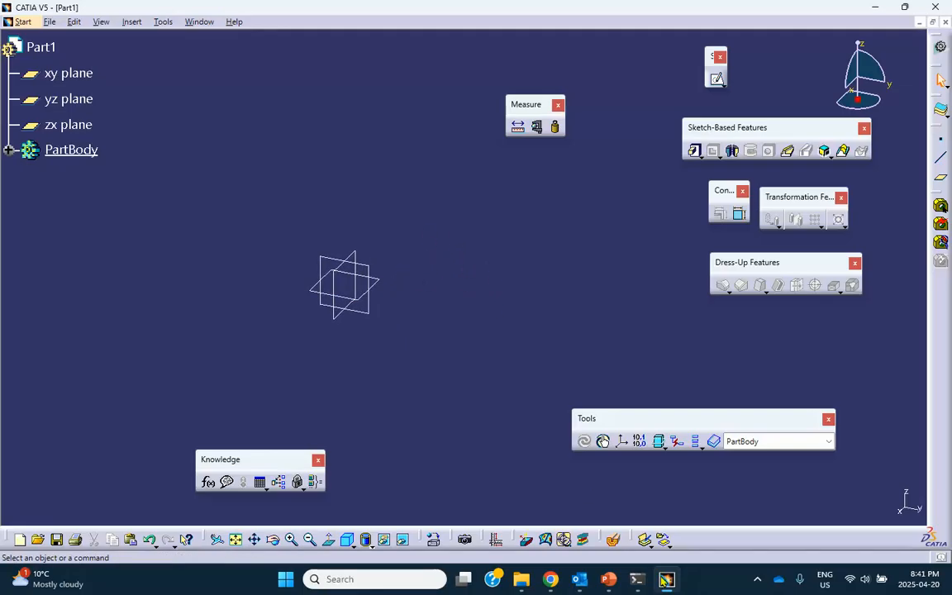
pyautogui.moveTo(610, 579)
pyautogui.click(382, 283)
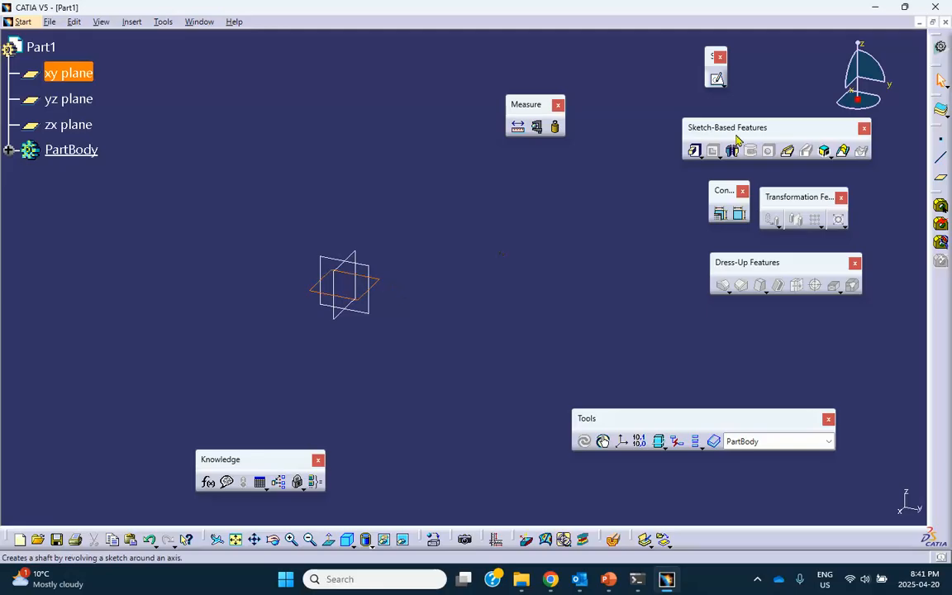
pyautogui.click(716, 78)
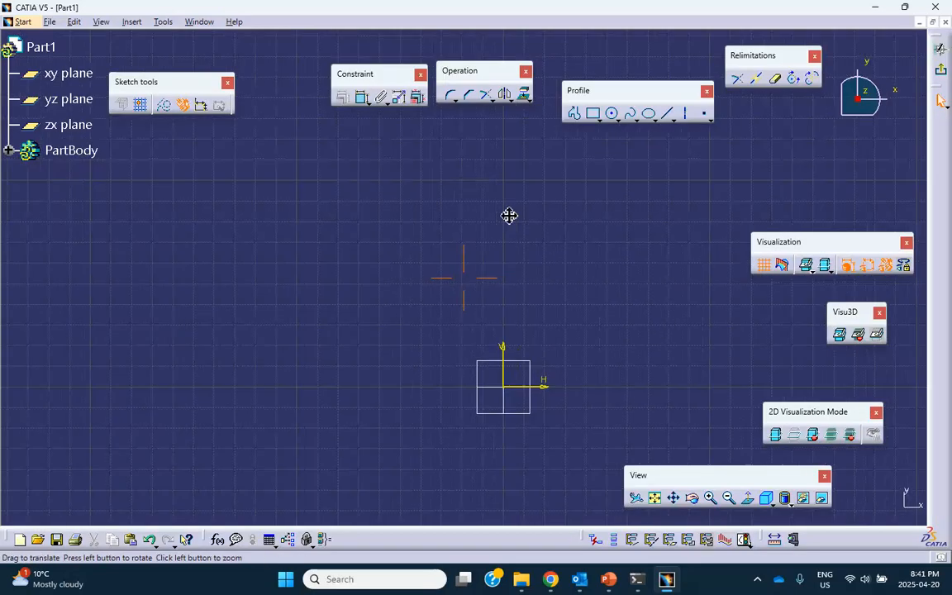
pyautogui.click(668, 118)
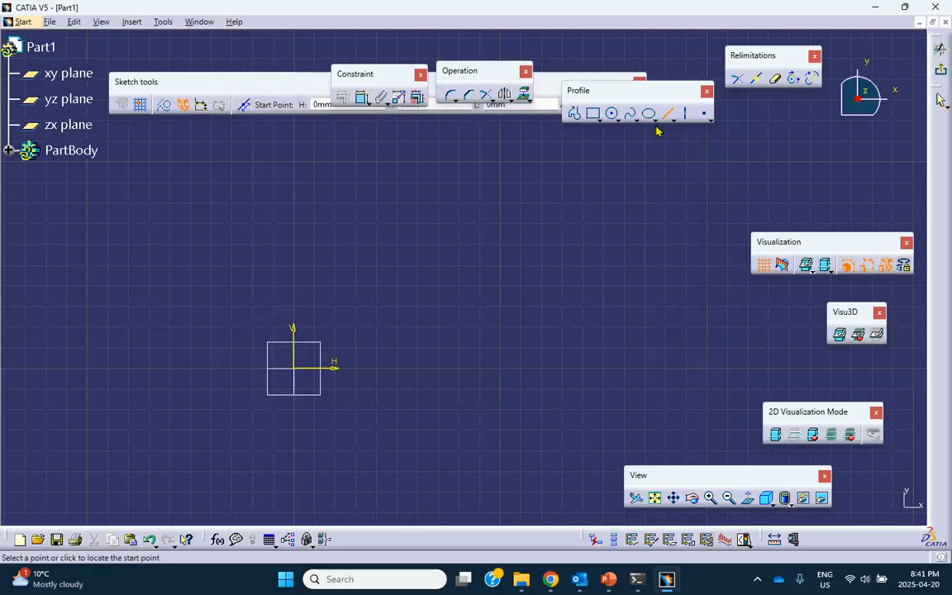
pyautogui.click(397, 248)
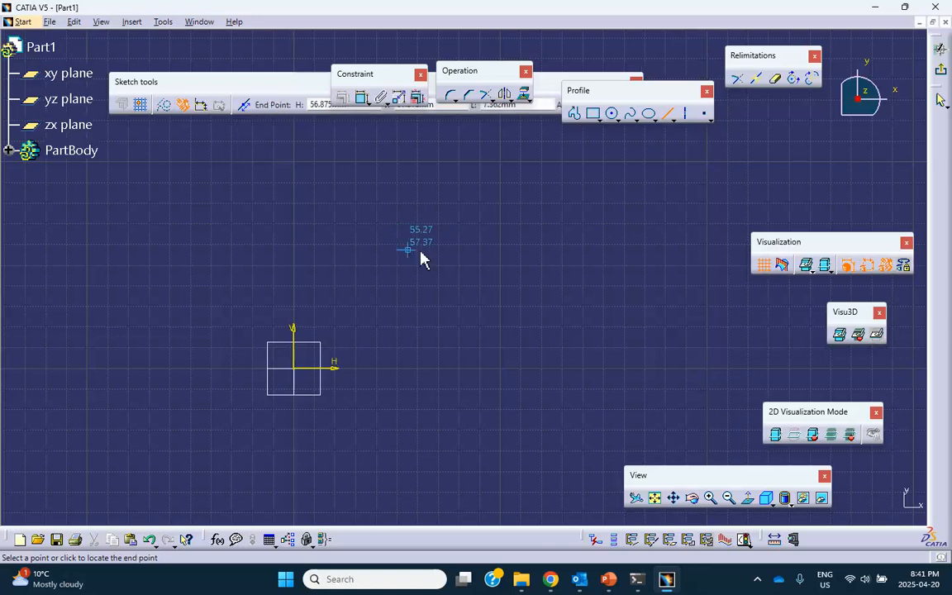
pyautogui.click(610, 188)
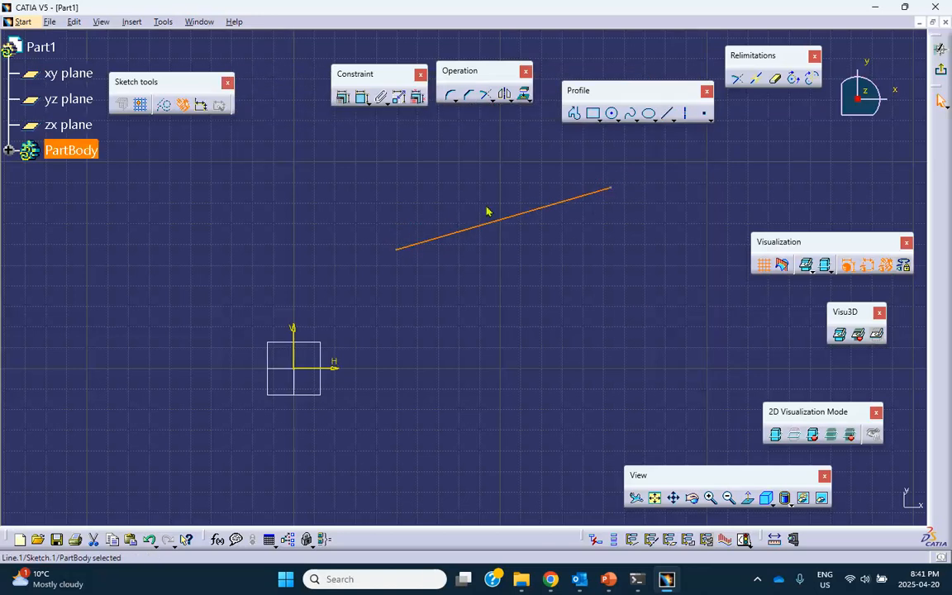
# Step: Consult the bent-plate drawing on slide 4 in PowerPoint and dimension the inclined line's length in the CATIA sketch
pyautogui.click(608, 579)
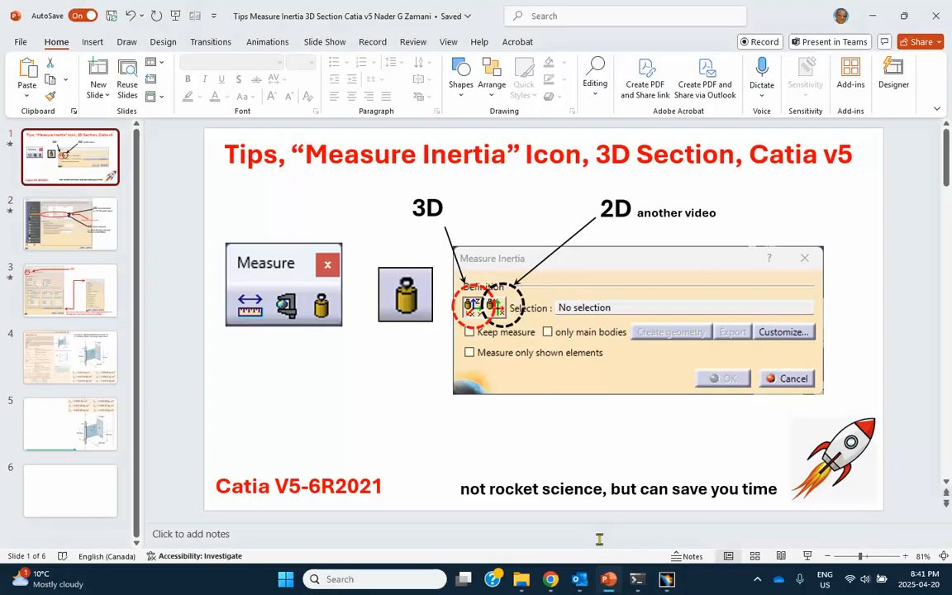
pyautogui.click(81, 428)
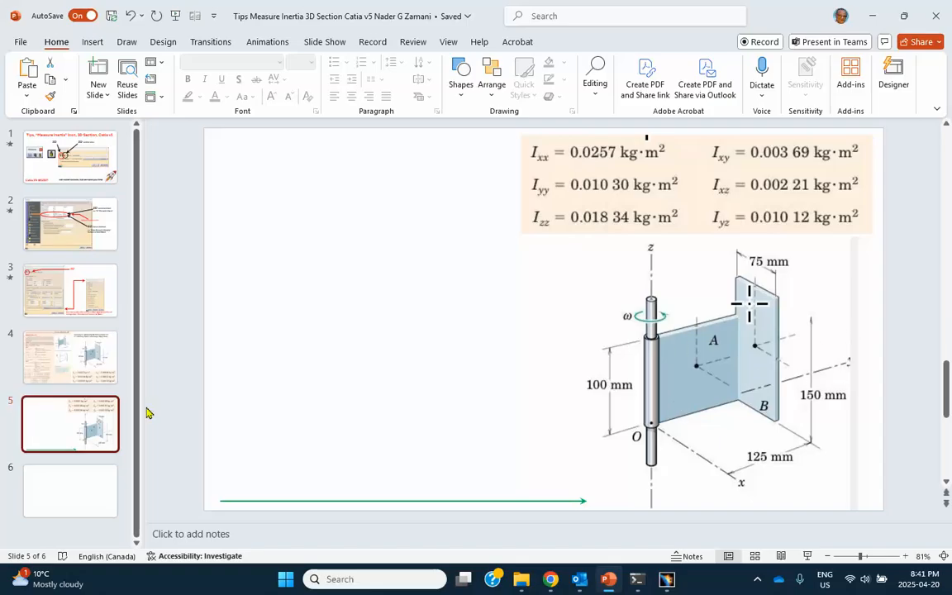
pyautogui.click(64, 357)
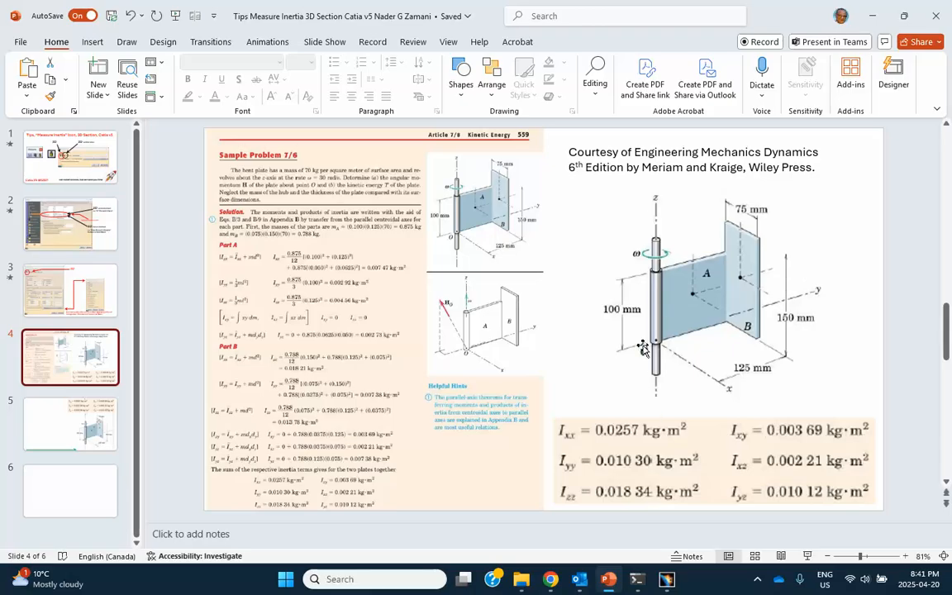
pyautogui.click(874, 15)
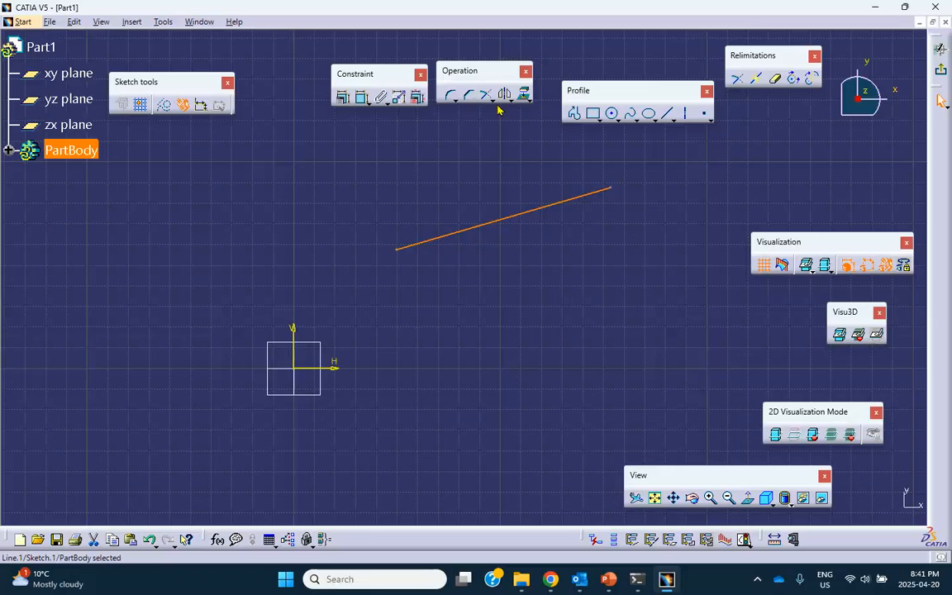
pyautogui.click(361, 98)
pyautogui.click(463, 179)
# Step: Set the inclined line's length to 125 mm, matching plate A in the PowerPoint drawing, and exit the sketch
pyautogui.doubleClick(463, 180)
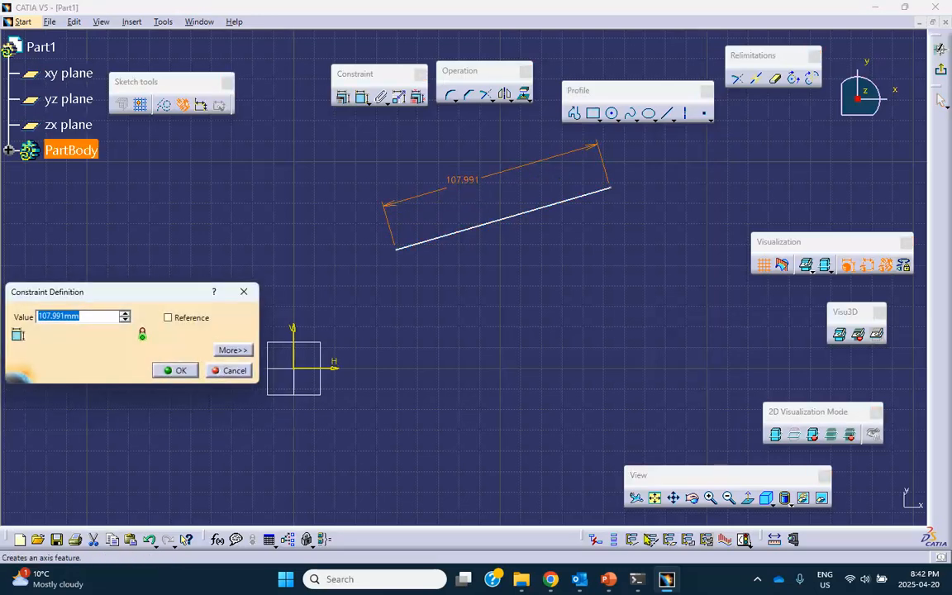
pyautogui.click(608, 579)
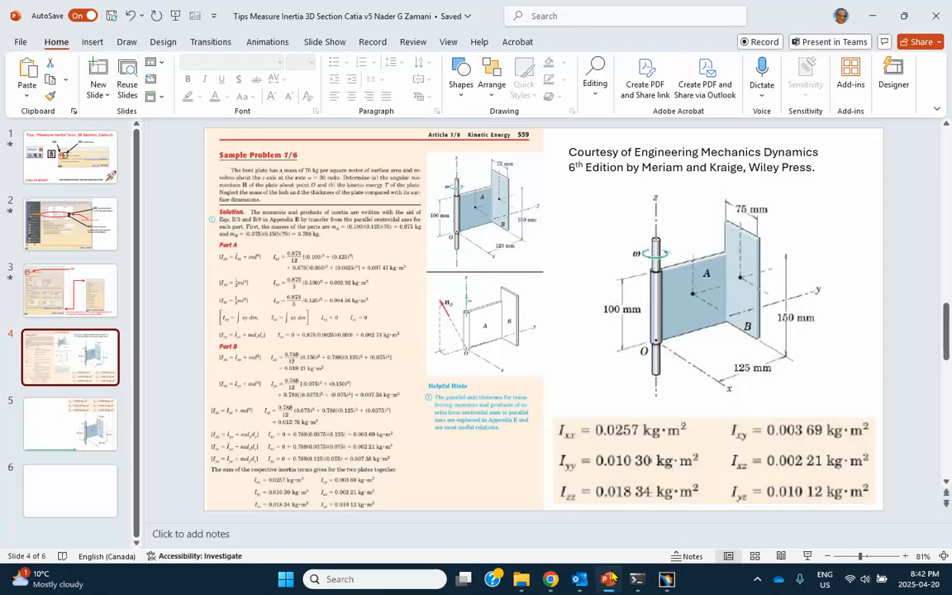
pyautogui.click(608, 579)
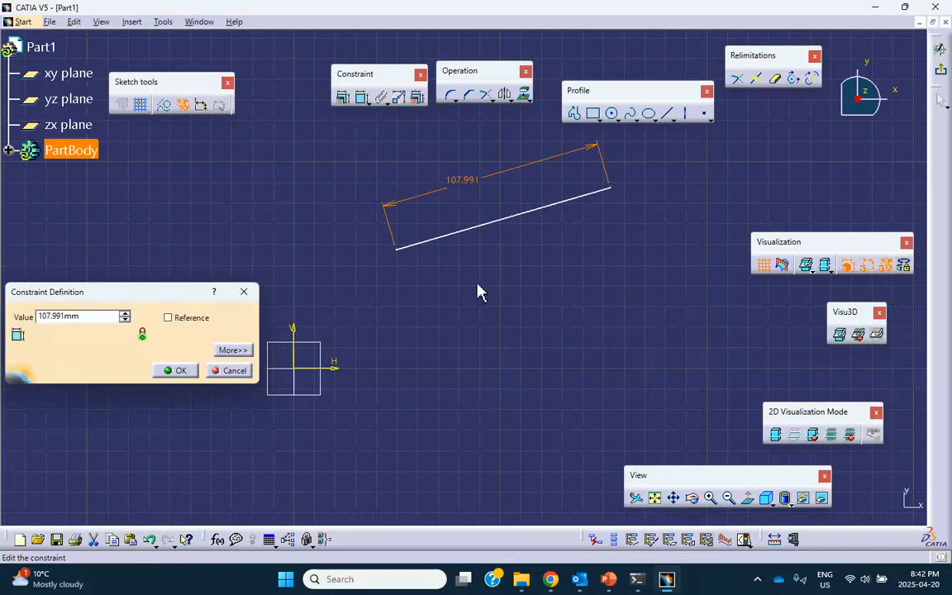
pyautogui.tripleClick(41, 315)
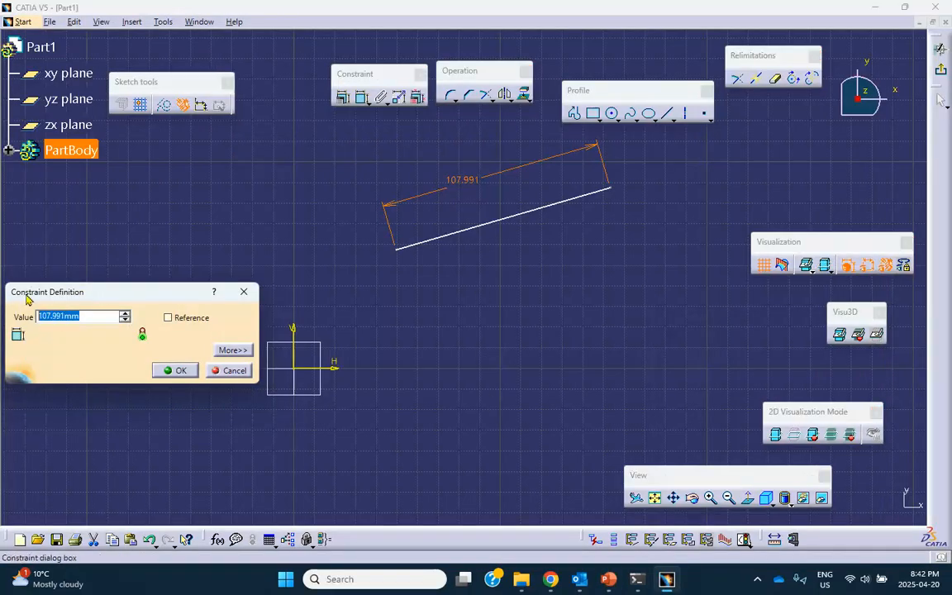
pyautogui.write('125')
pyautogui.click(176, 370)
pyautogui.moveTo(448, 326); pyautogui.dragTo(485, 288, button='middle')
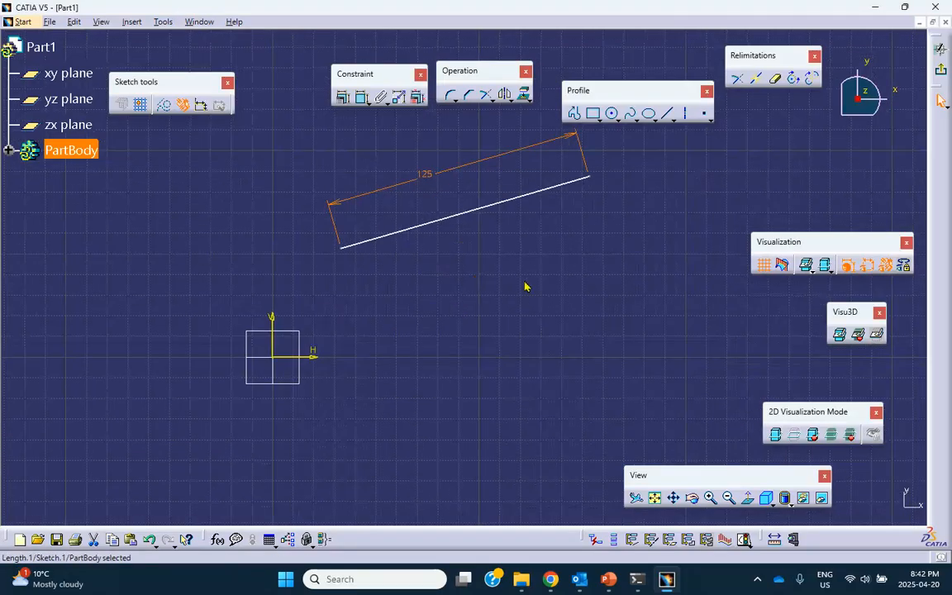
pyautogui.click(940, 70)
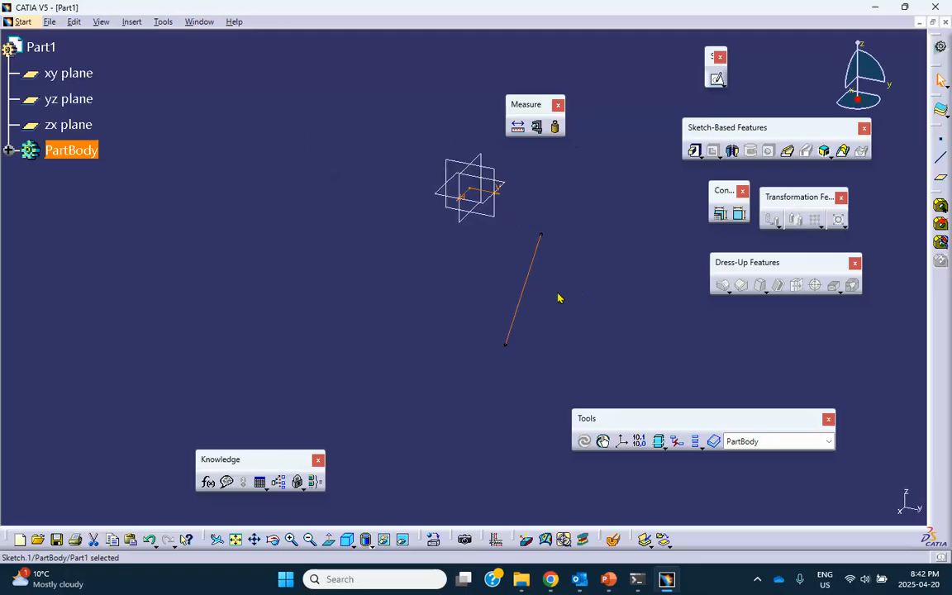
# Step: Switch the part to the Generative Shape Design workbench after consulting the bent-plate drawing in PowerPoint
pyautogui.click(609, 578)
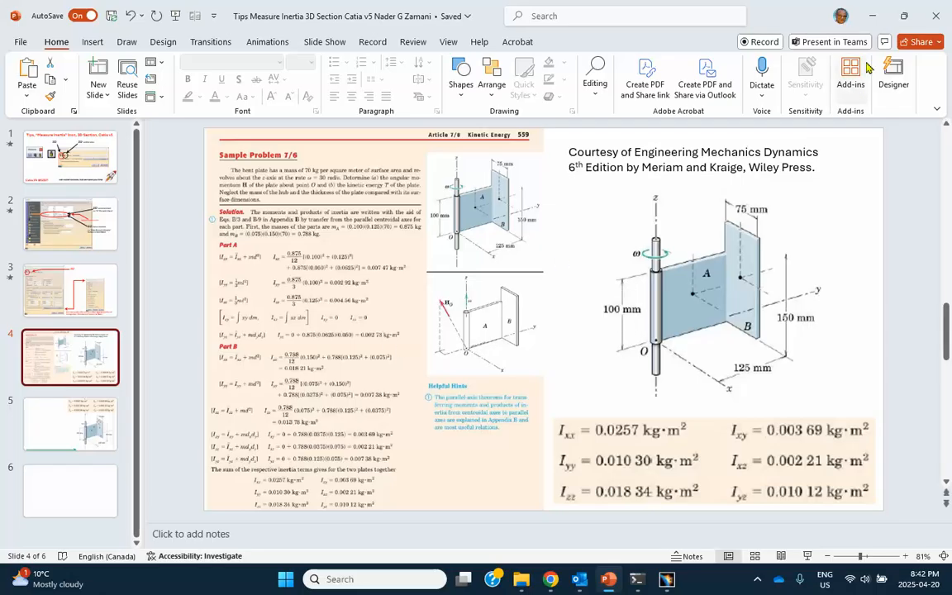
pyautogui.click(873, 16)
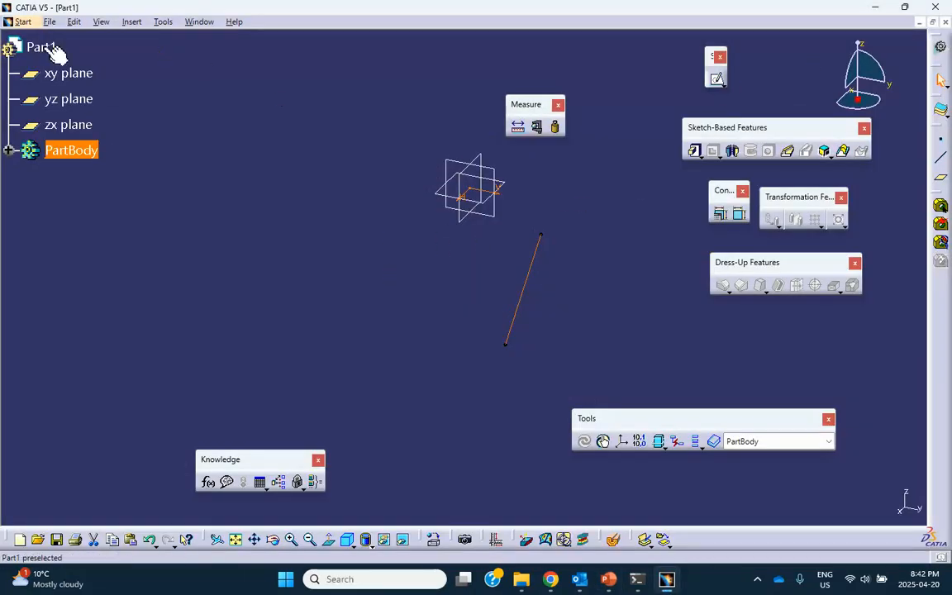
pyautogui.click(23, 24)
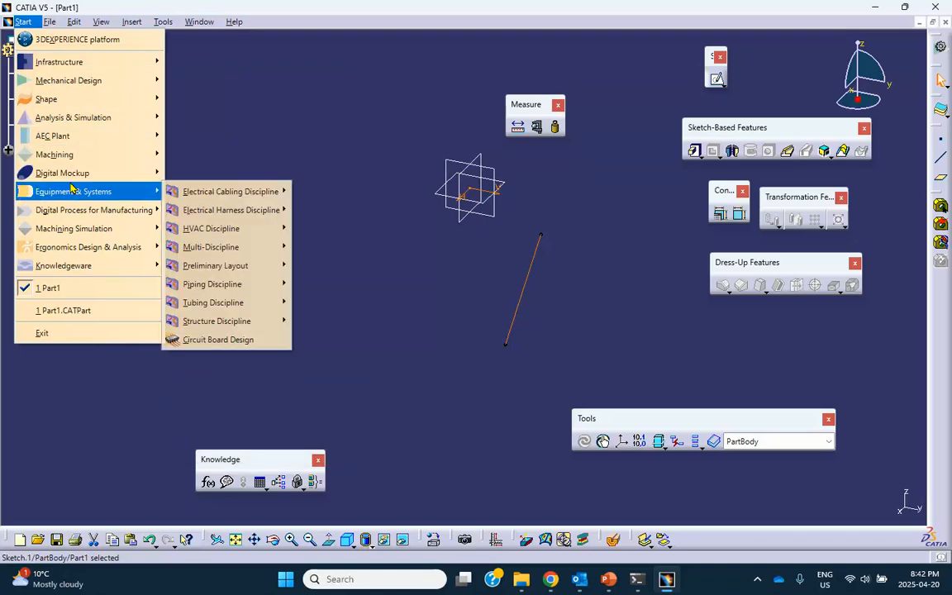
pyautogui.moveTo(70, 156)
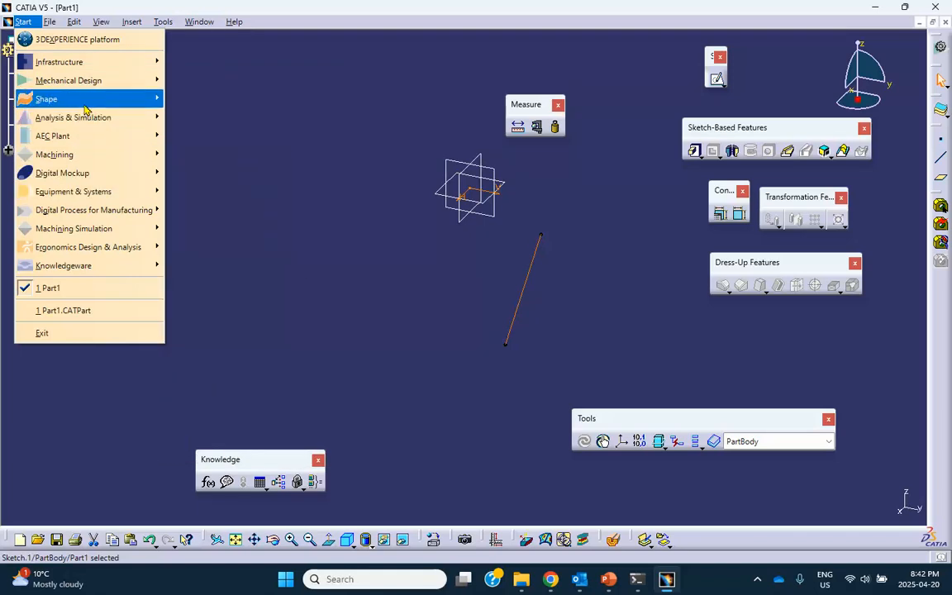
pyautogui.moveTo(71, 100)
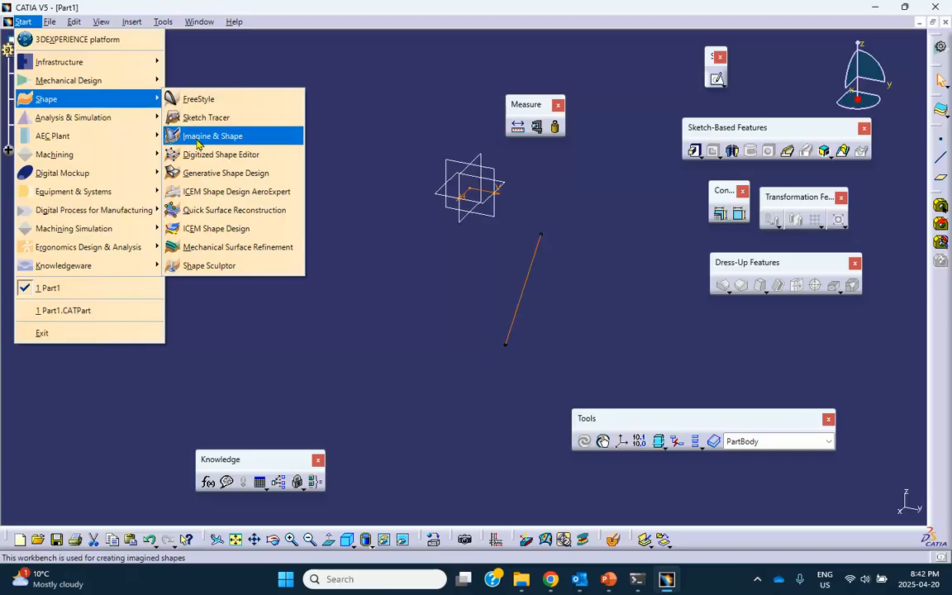
pyautogui.click(198, 173)
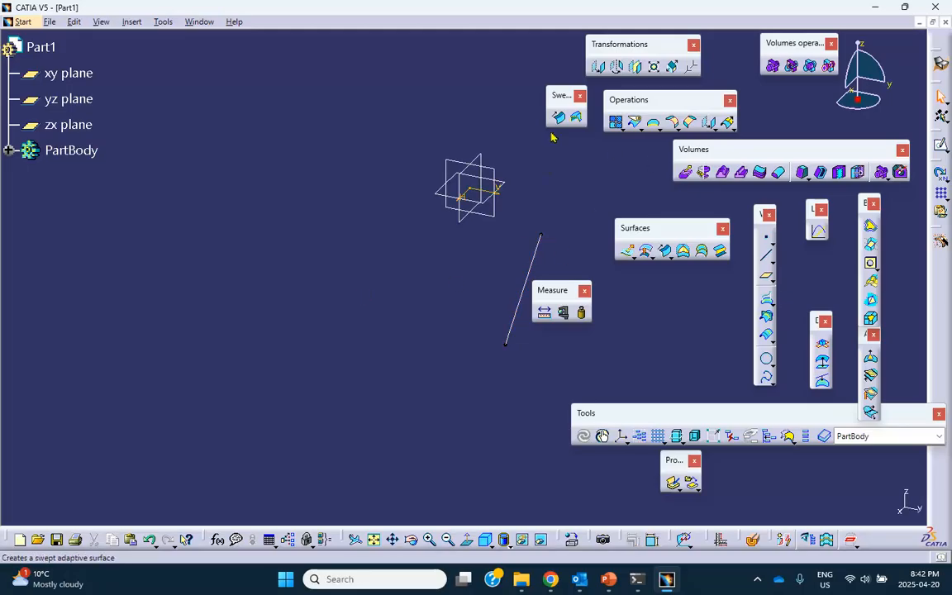
# Step: Extrude the 125 mm sketch line as a surface 100 mm along the sketch normal, matching plate A's height in the PowerPoint drawing
pyautogui.click(608, 579)
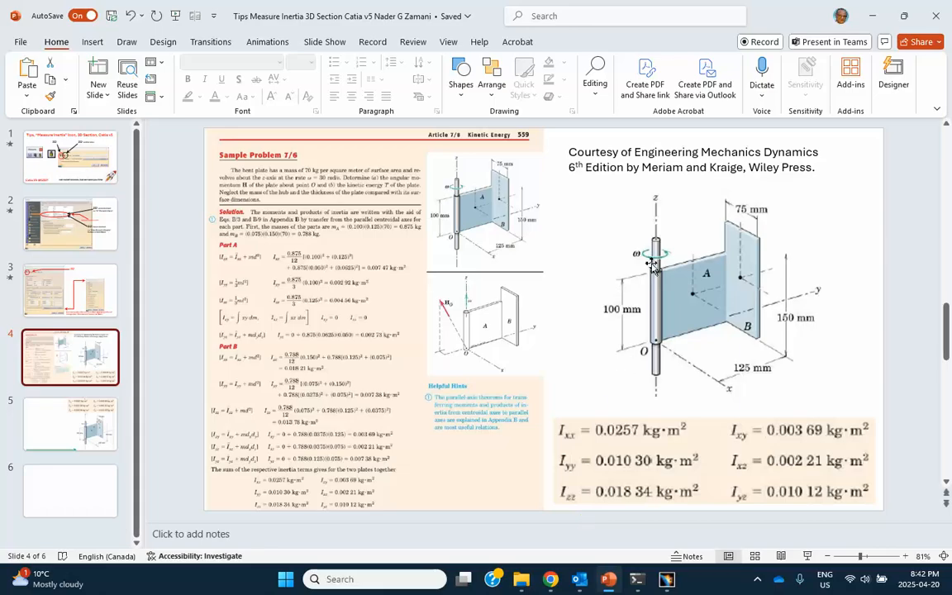
pyautogui.click(871, 16)
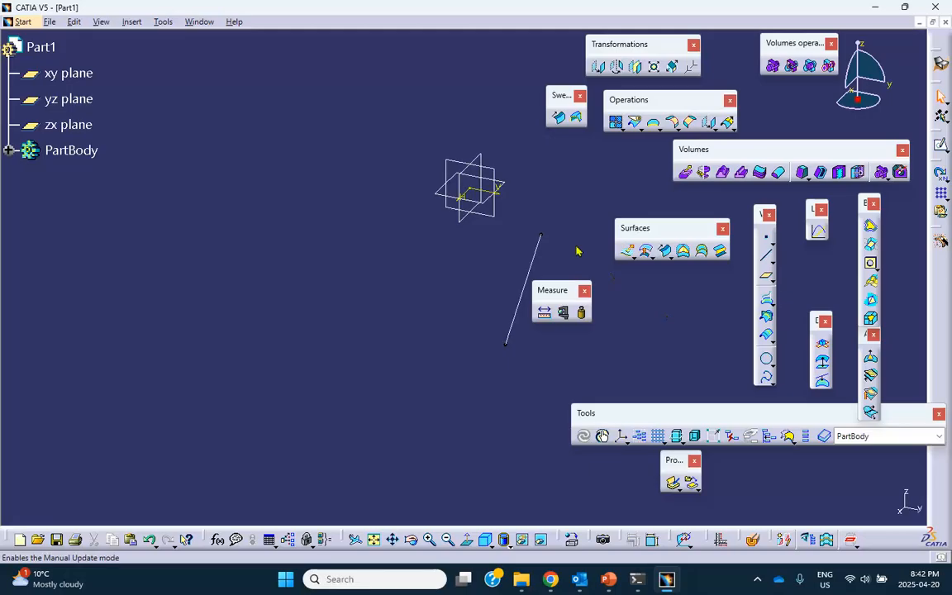
pyautogui.click(625, 257)
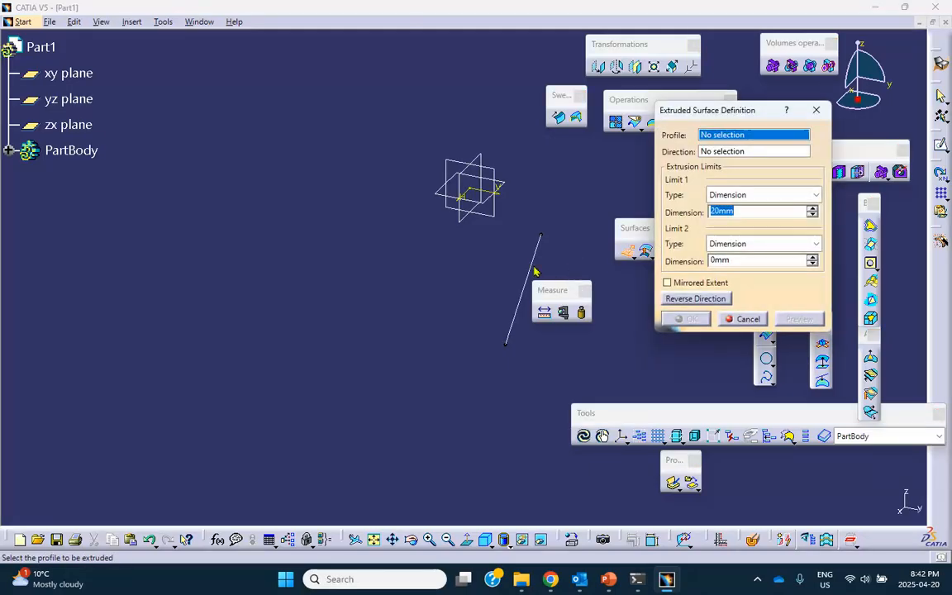
pyautogui.click(541, 271)
pyautogui.moveTo(548, 268); pyautogui.dragTo(472, 269, button='middle')
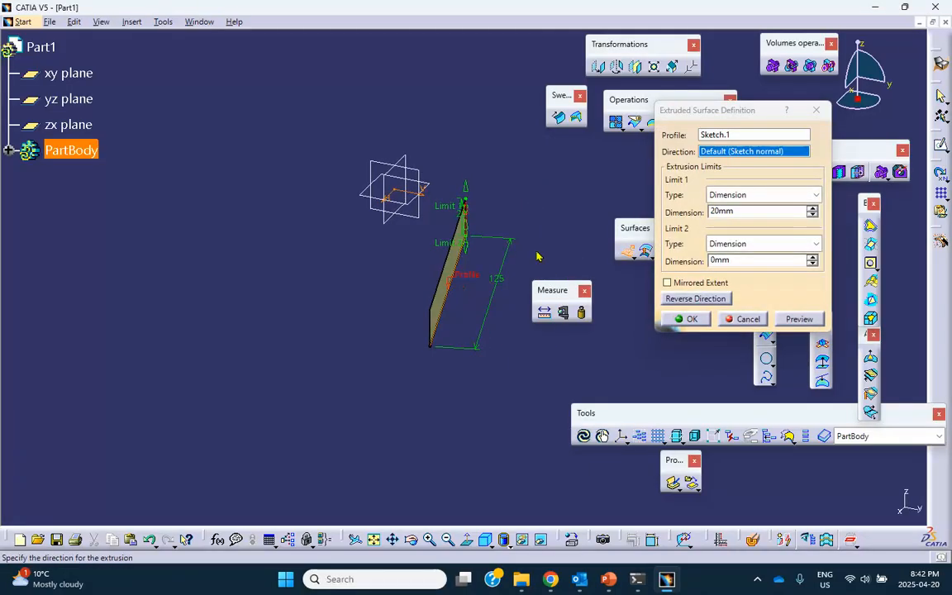
pyautogui.moveTo(736, 211); pyautogui.dragTo(661, 213)
pyautogui.write('100')
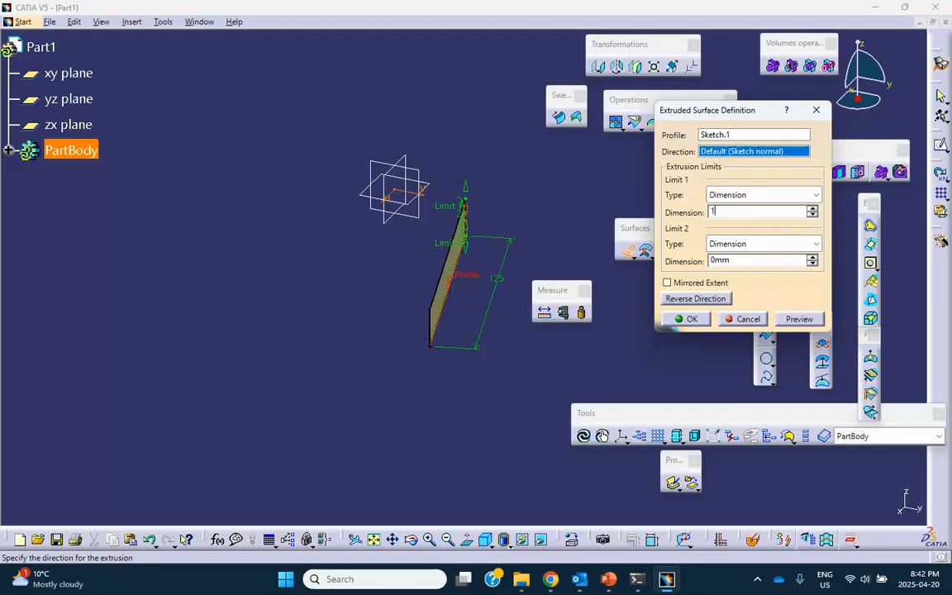
pyautogui.click(697, 319)
pyautogui.moveTo(491, 334); pyautogui.dragTo(587, 351, button='middle')
# Step: Consult the bent-plate drawing in PowerPoint and sketch an inclined line about 54 mm long on the xy plane, near plate A's far end
pyautogui.click(609, 580)
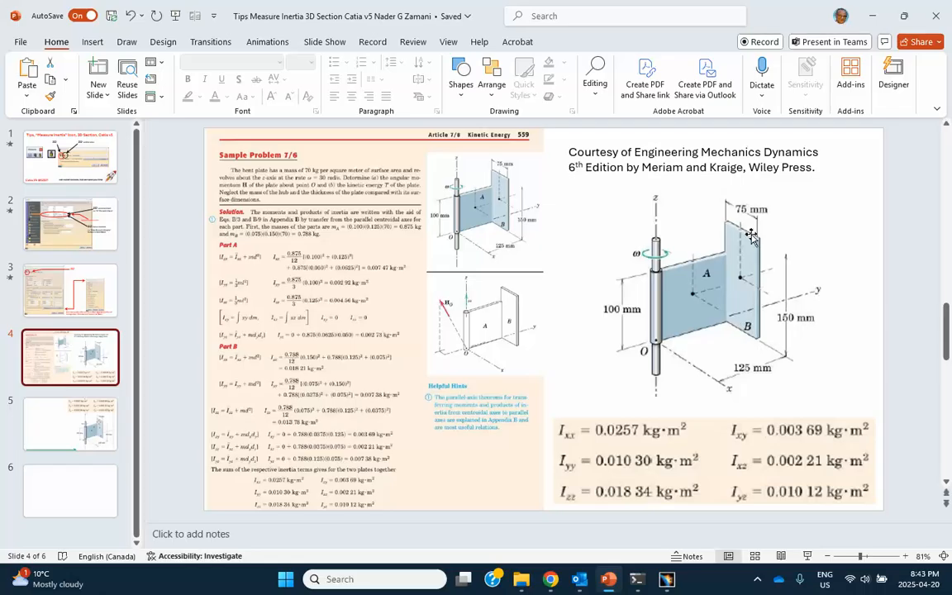
pyautogui.click(872, 16)
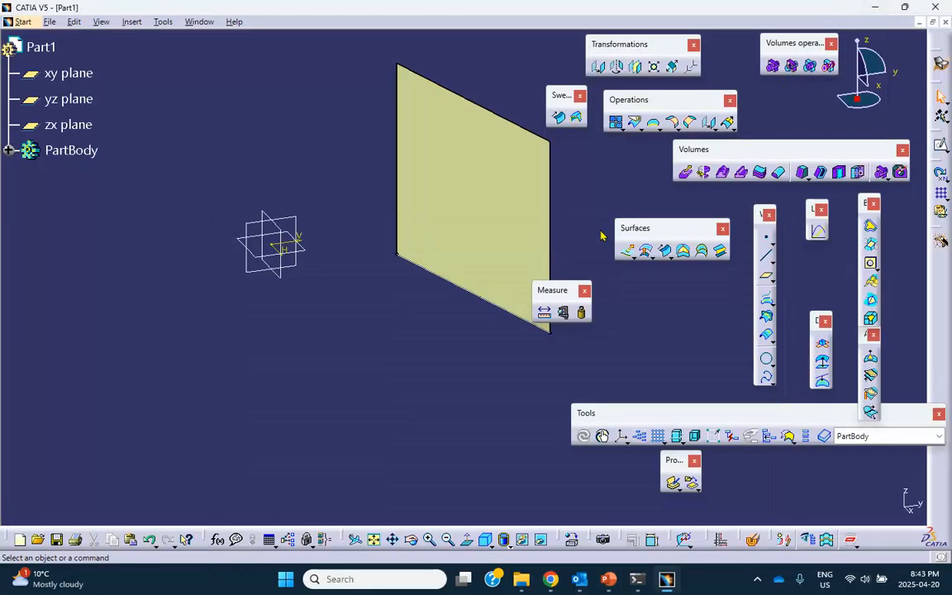
pyautogui.click(315, 257)
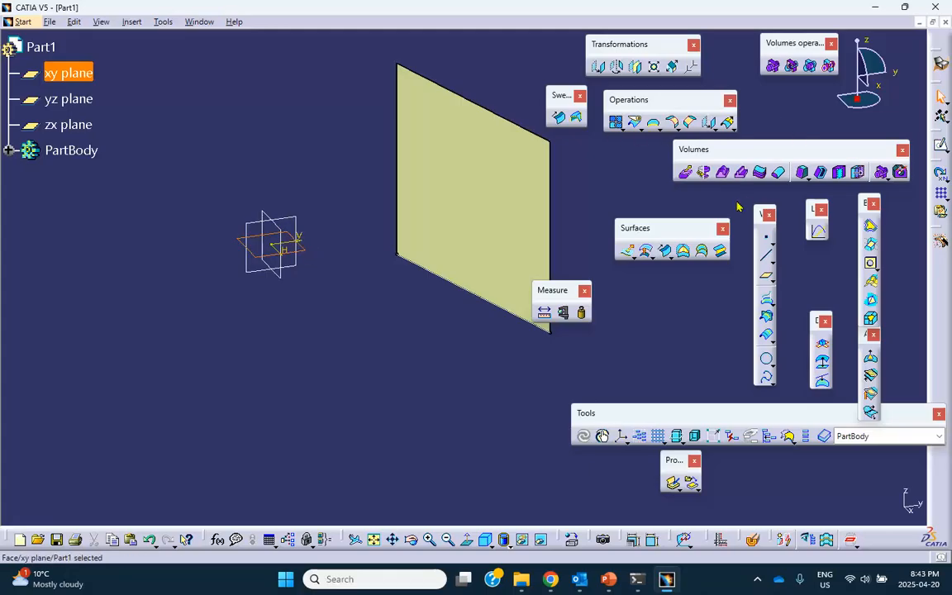
pyautogui.click(940, 144)
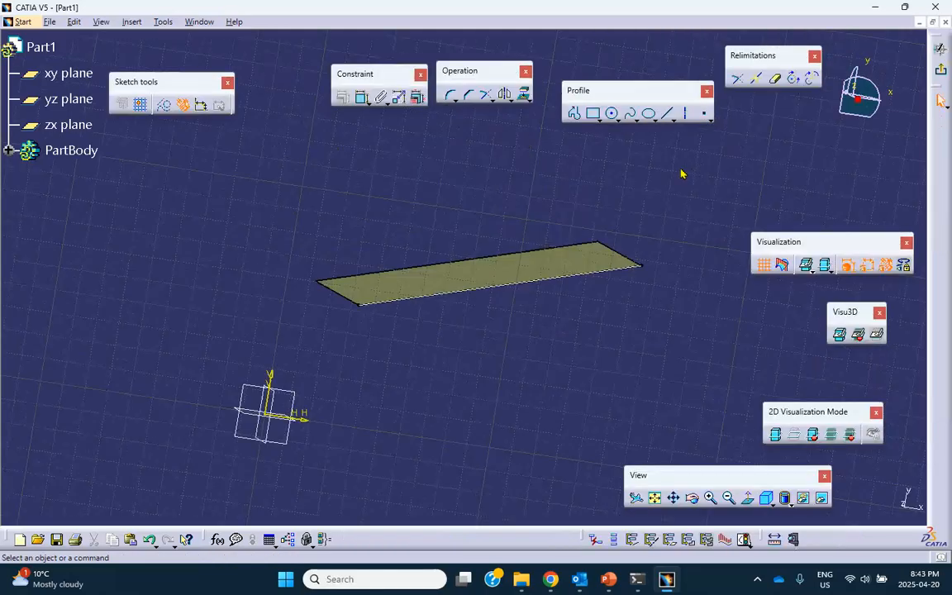
pyautogui.moveTo(623, 167); pyautogui.dragTo(572, 146, button='middle')
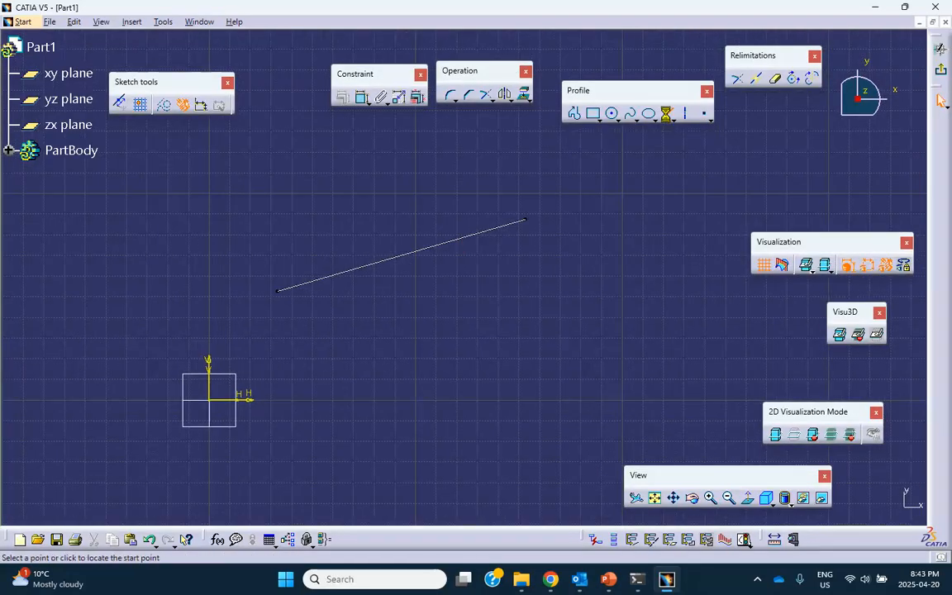
pyautogui.click(668, 113)
pyautogui.click(546, 218)
pyautogui.click(597, 316)
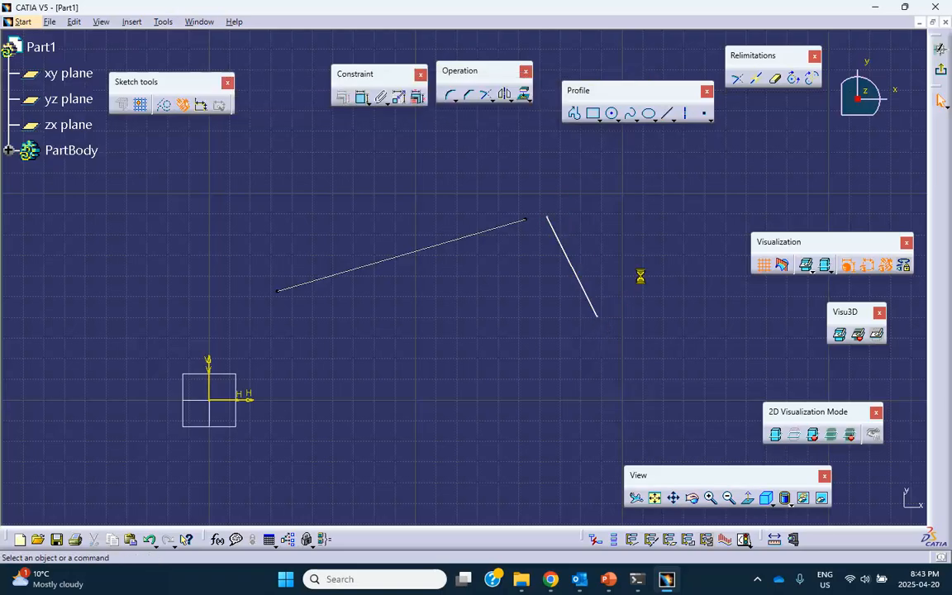
# Step: Constrain the new line's upper endpoint as coincident with the far endpoint of plate A's base line
pyautogui.click(548, 220)
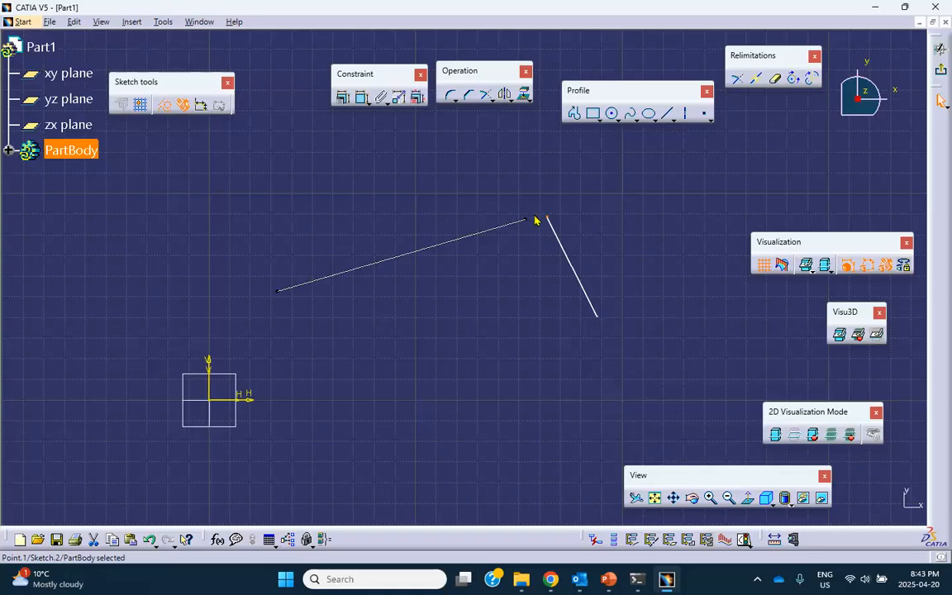
pyautogui.keyDown('ctrl'); pyautogui.click(524, 219); pyautogui.keyUp('ctrl')
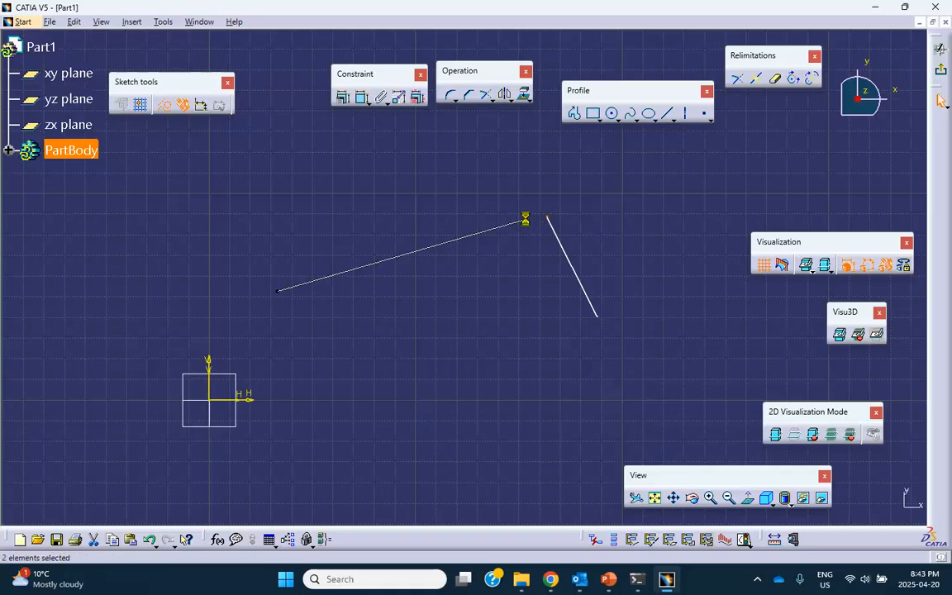
pyautogui.click(344, 98)
pyautogui.click(848, 317)
pyautogui.click(832, 502)
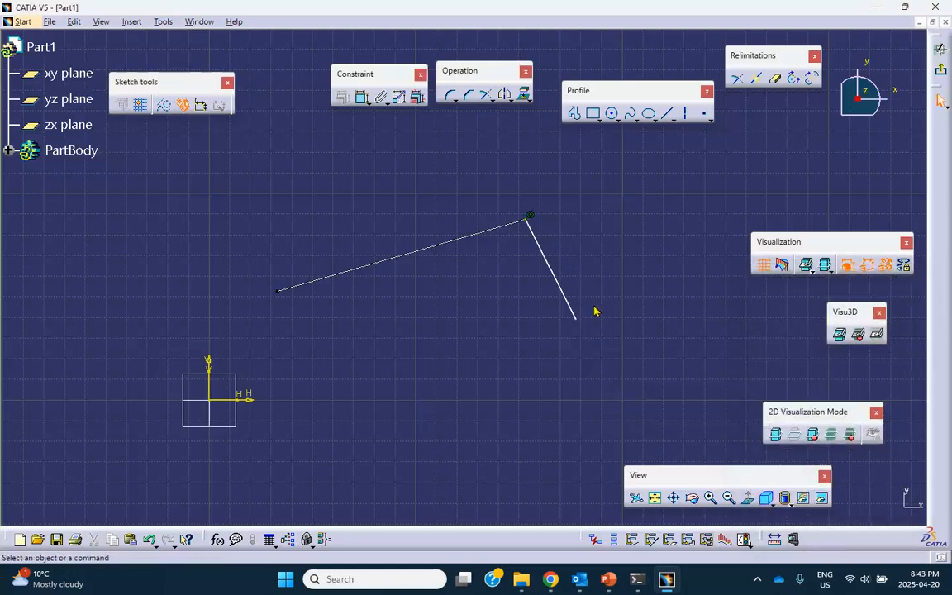
# Step: Constrain the angle between plate A's base line and the new line to 90 degrees, and exit the sketch
pyautogui.click(361, 97)
pyautogui.click(431, 248)
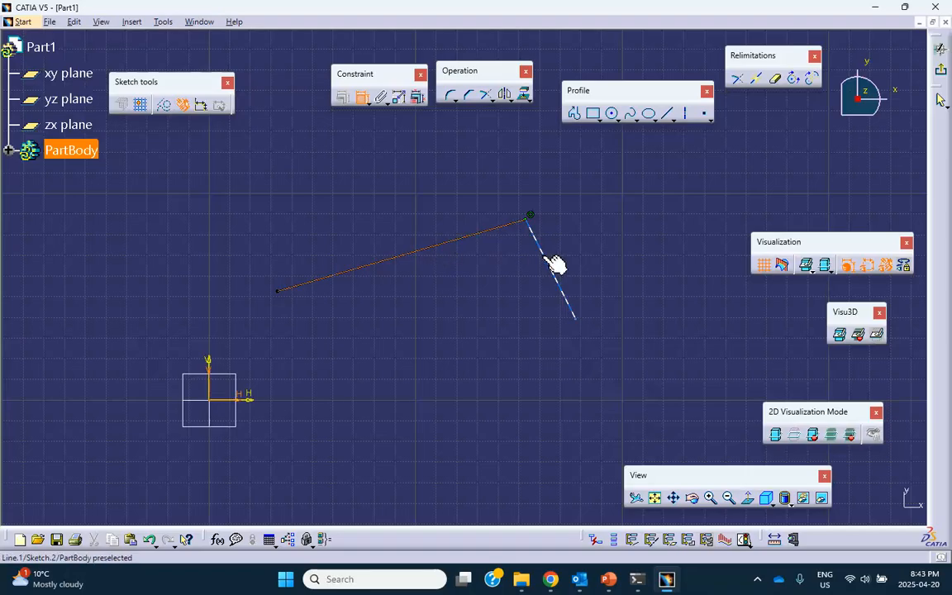
pyautogui.click(551, 261)
pyautogui.click(510, 272)
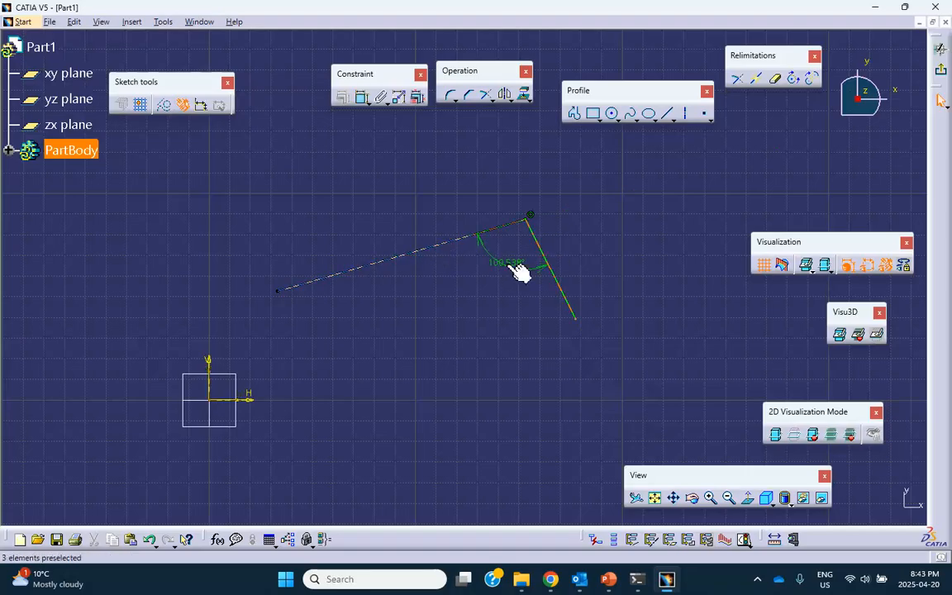
pyautogui.doubleClick(516, 272)
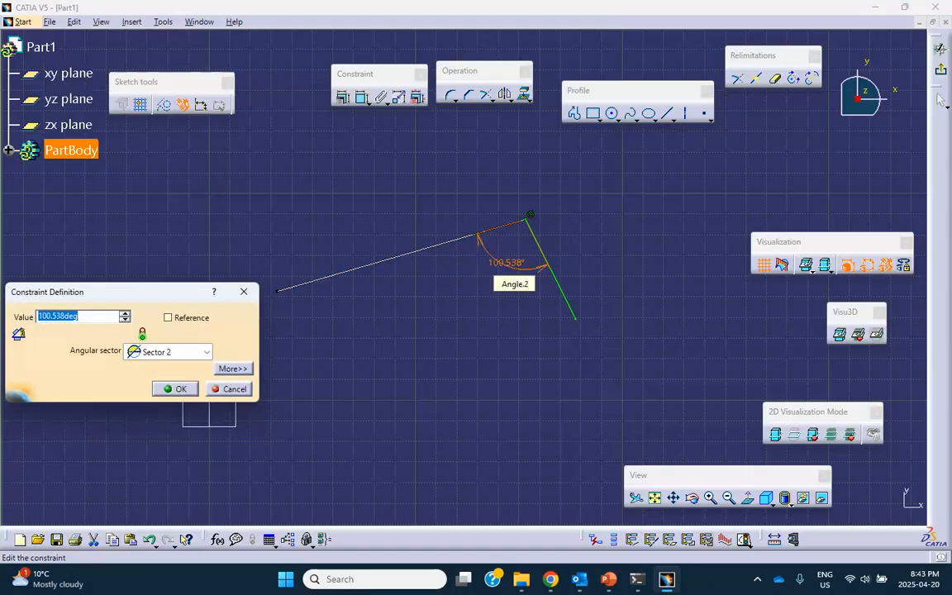
pyautogui.write('90')
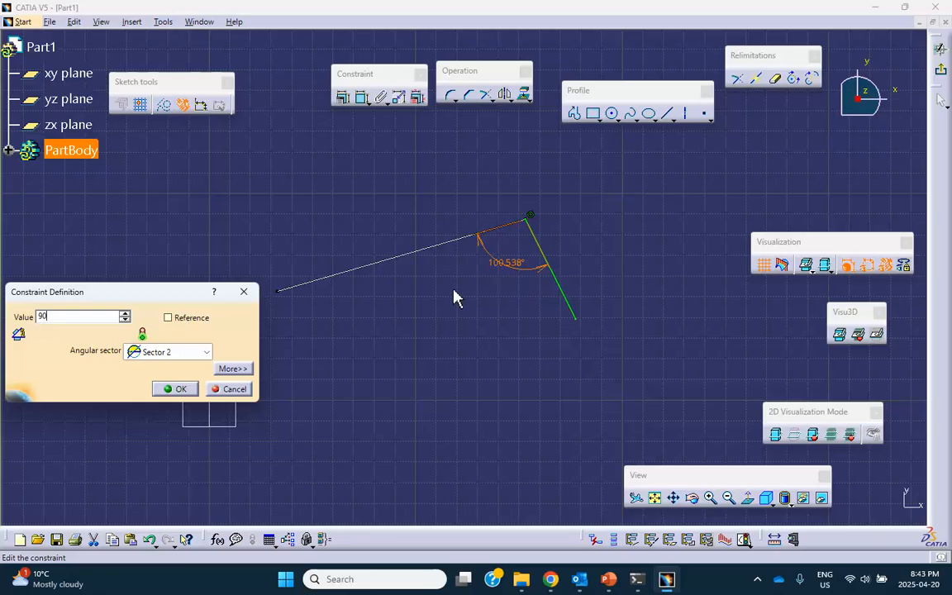
pyautogui.click(184, 393)
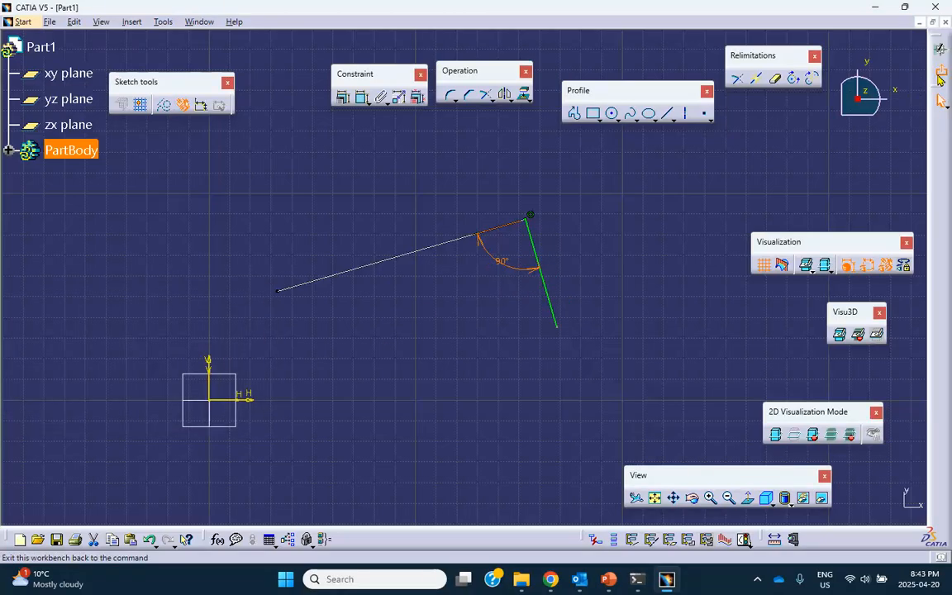
pyautogui.click(941, 70)
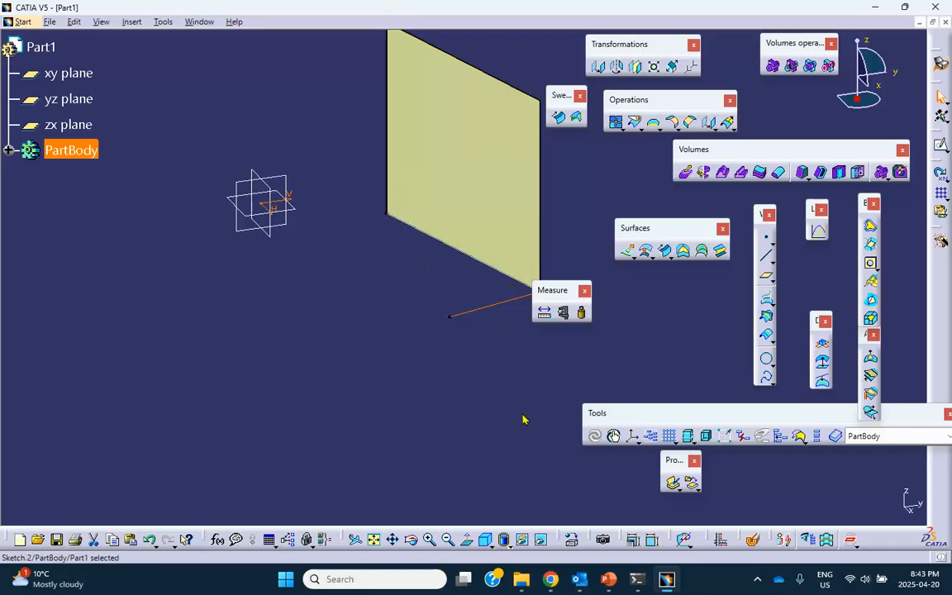
# Step: Check plate B's width in the PowerPoint drawing, reopen the second sketch in CATIA and dimension the short line's length
pyautogui.click(608, 579)
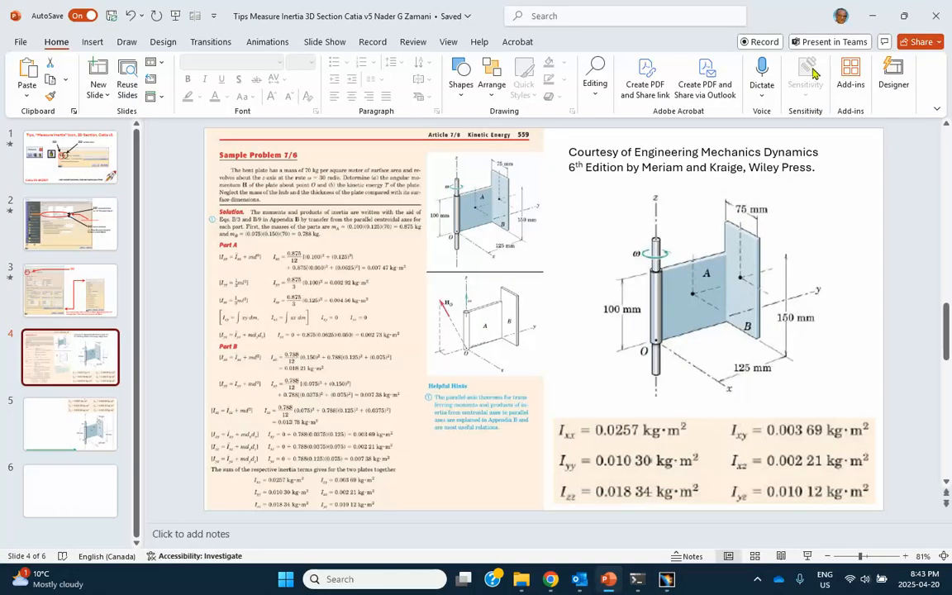
pyautogui.click(872, 16)
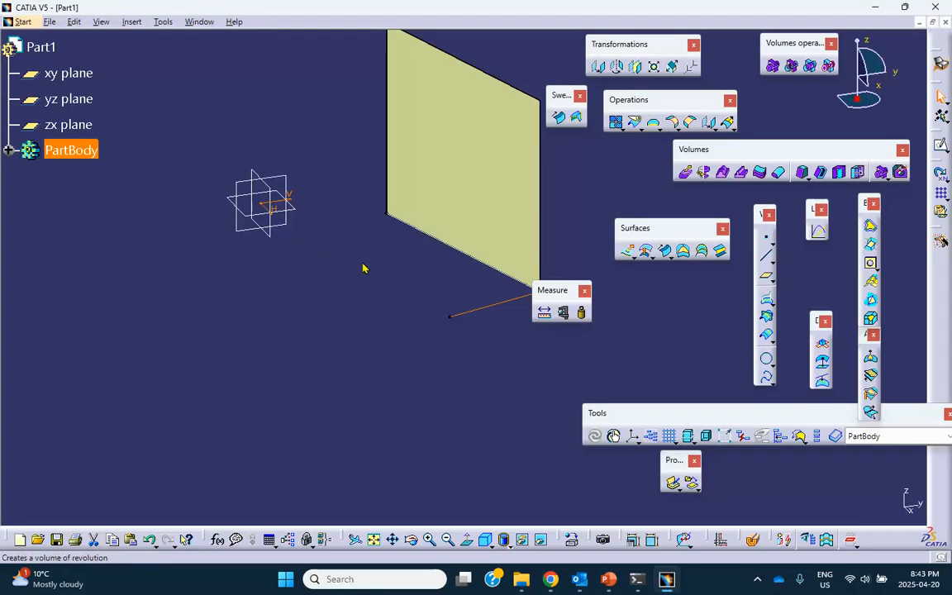
pyautogui.doubleClick(496, 313)
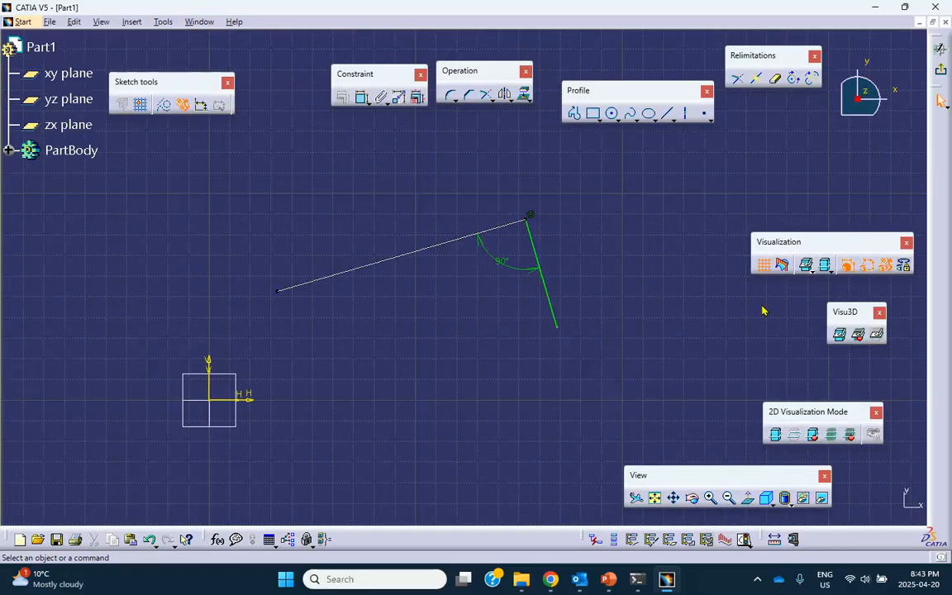
pyautogui.click(364, 98)
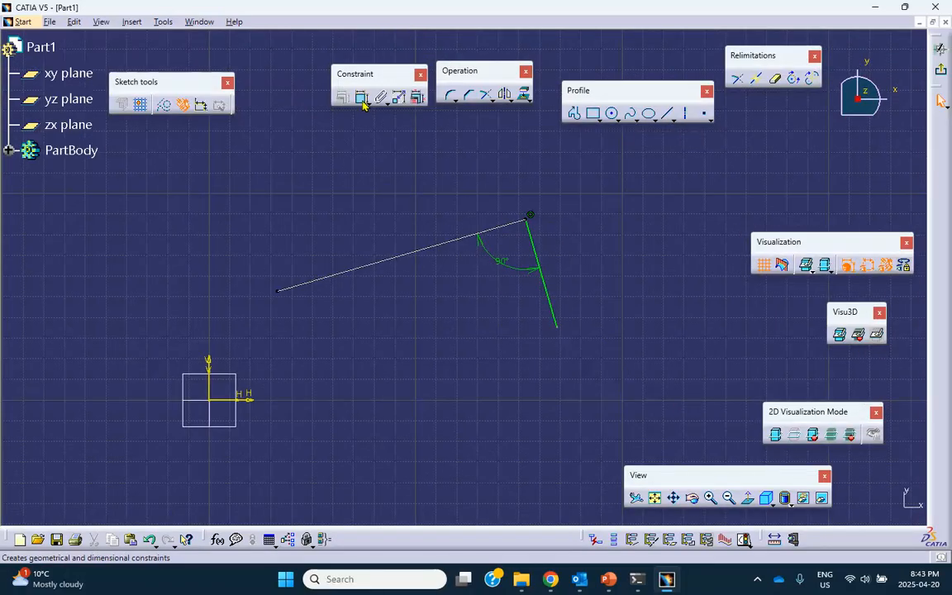
pyautogui.click(548, 257)
pyautogui.click(579, 256)
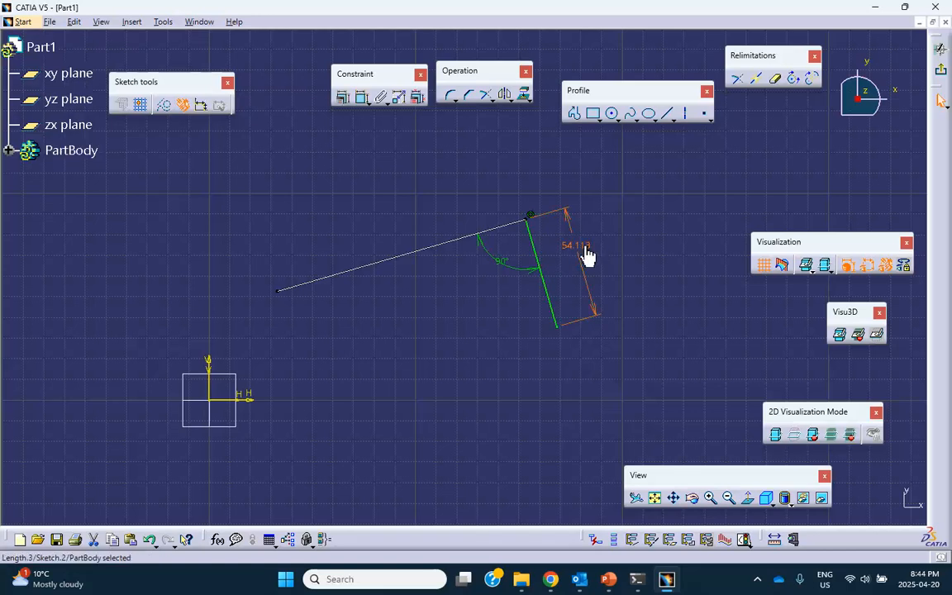
# Step: Set the short line's length to 75 mm, matching plate B's width, and exit the sketch
pyautogui.doubleClick(580, 245)
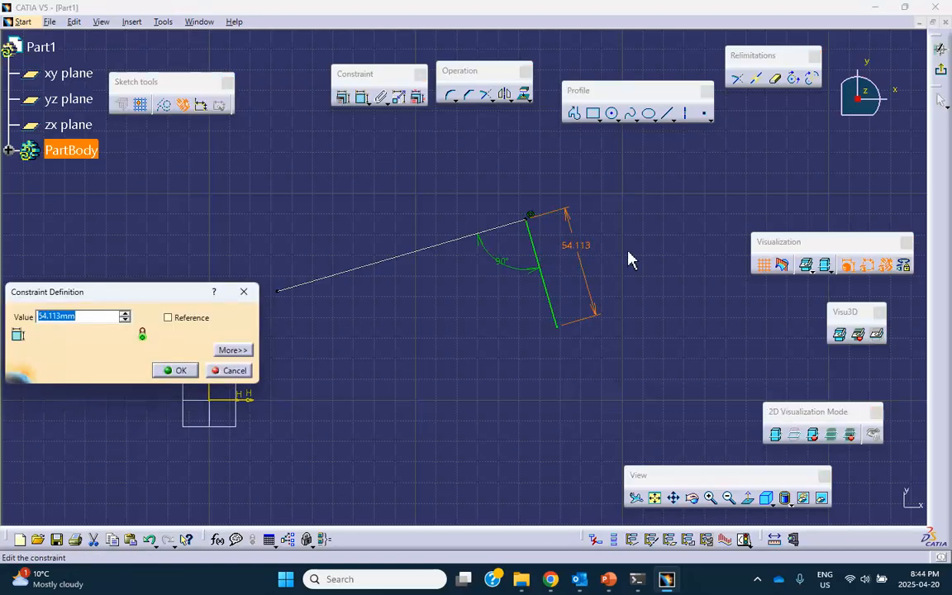
pyautogui.write('75')
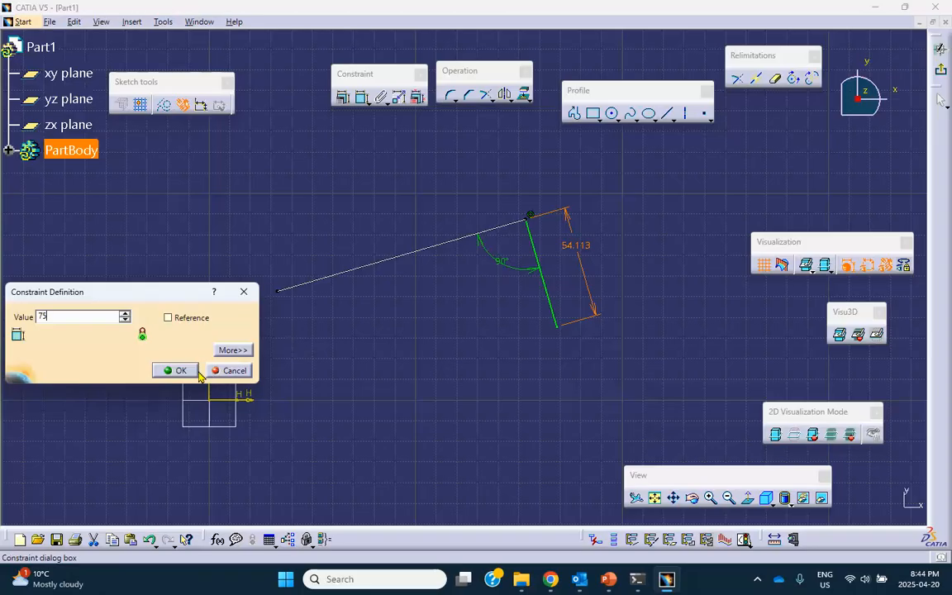
pyautogui.click(197, 372)
pyautogui.click(207, 357)
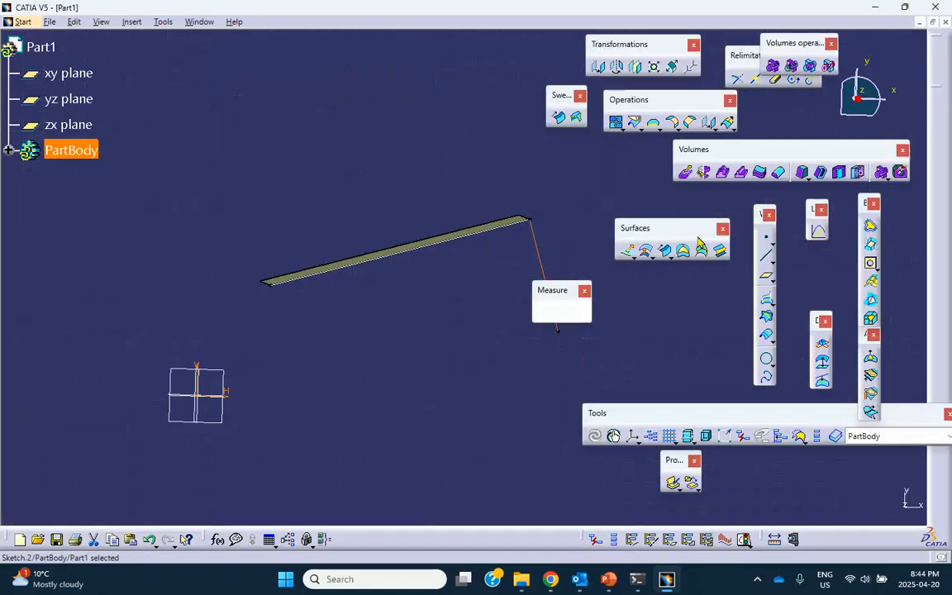
pyautogui.click(335, 302)
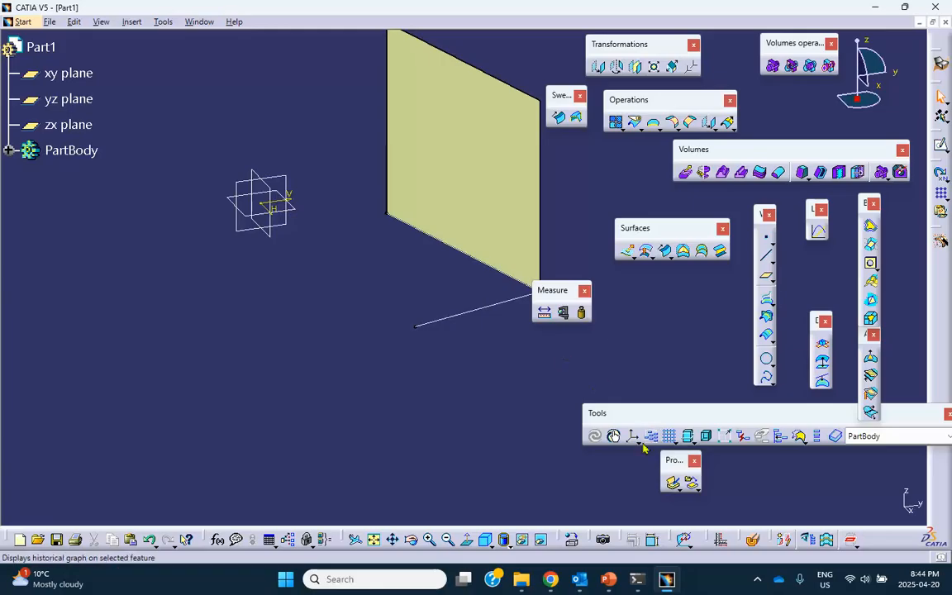
# Step: Extrude the 75 mm sketch line as a surface 150 mm along the sketch normal, forming plate B
pyautogui.click(626, 254)
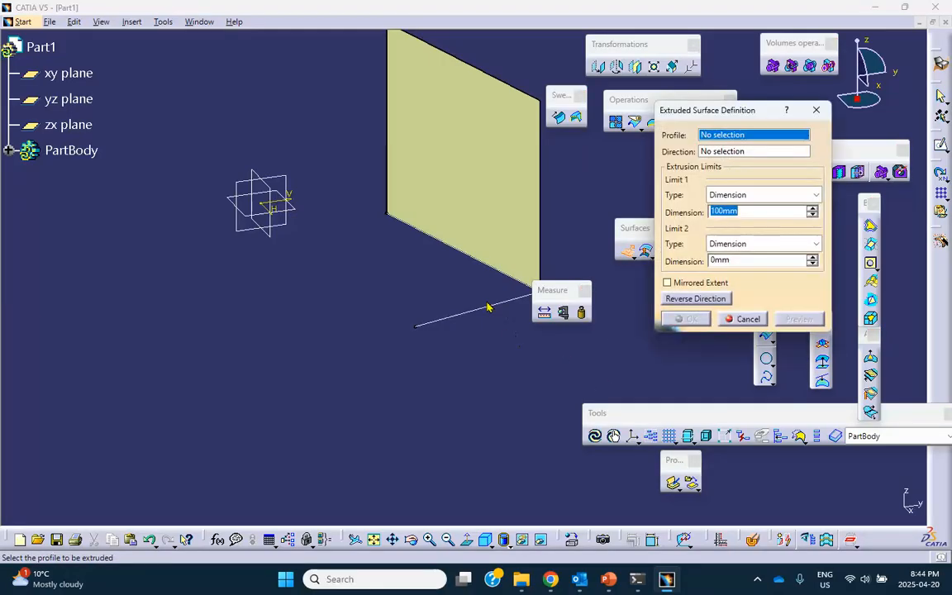
pyautogui.click(499, 306)
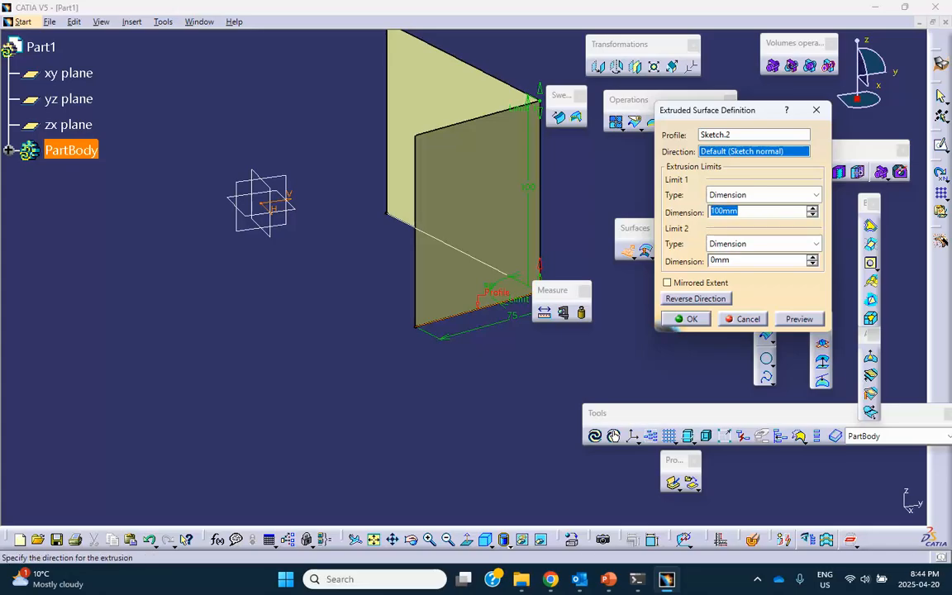
pyautogui.click(686, 320)
pyautogui.moveTo(378, 346); pyautogui.dragTo(425, 319, button='middle')
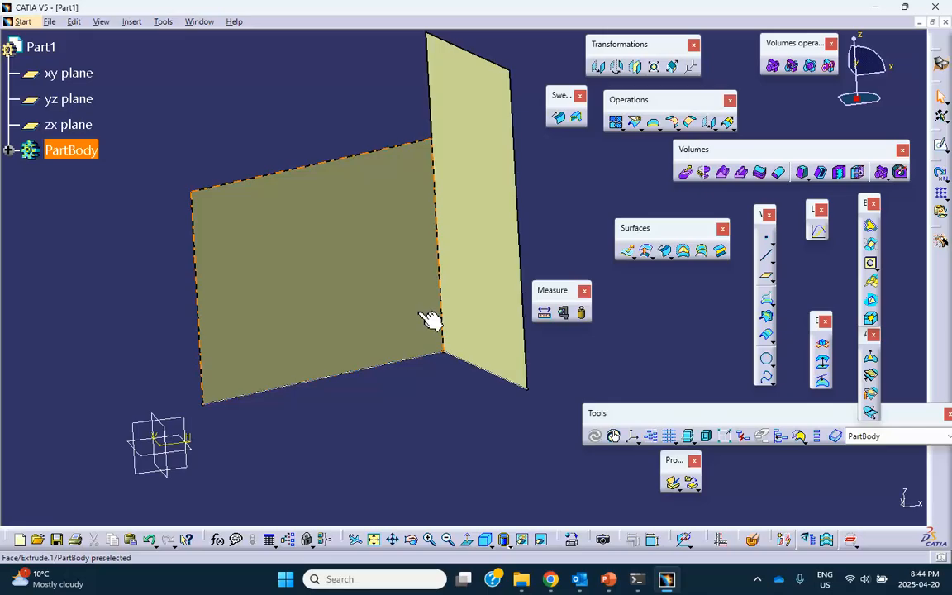
# Step: Compare the two perpendicular surfaces with plates A and B in the PowerPoint bent-plate drawing
pyautogui.moveTo(608, 581)
pyautogui.click(608, 581)
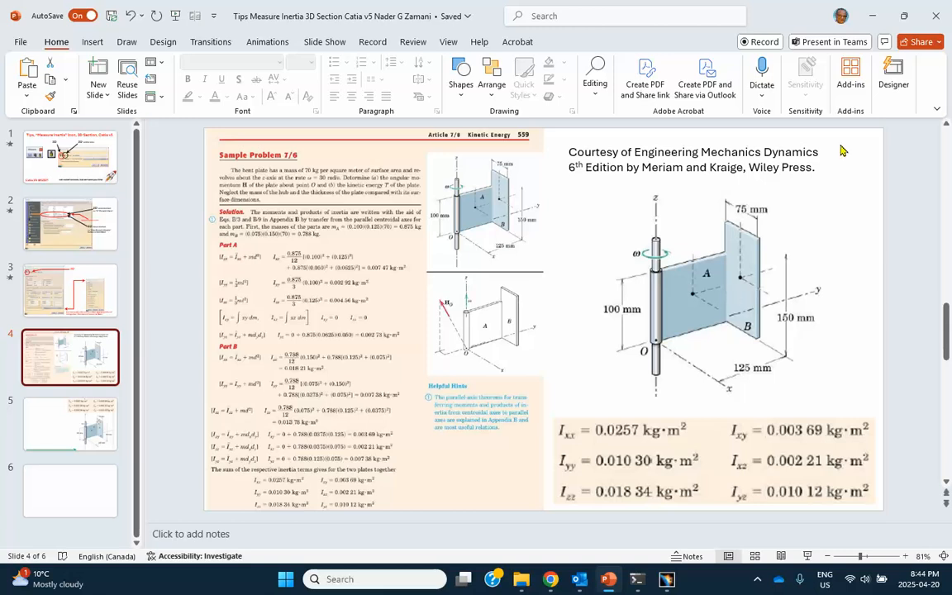
pyautogui.click(873, 17)
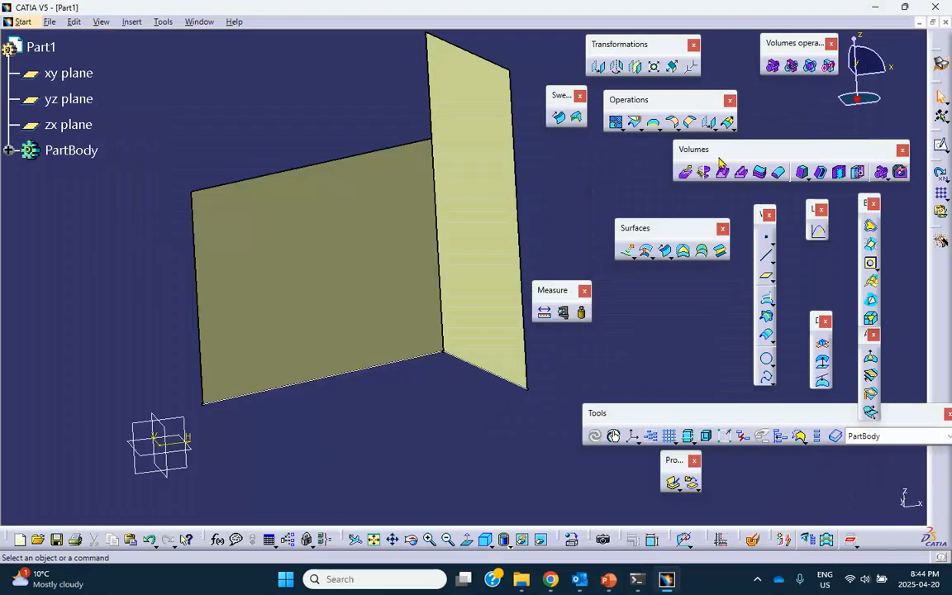
pyautogui.moveTo(469, 282); pyautogui.dragTo(582, 206, button='middle')
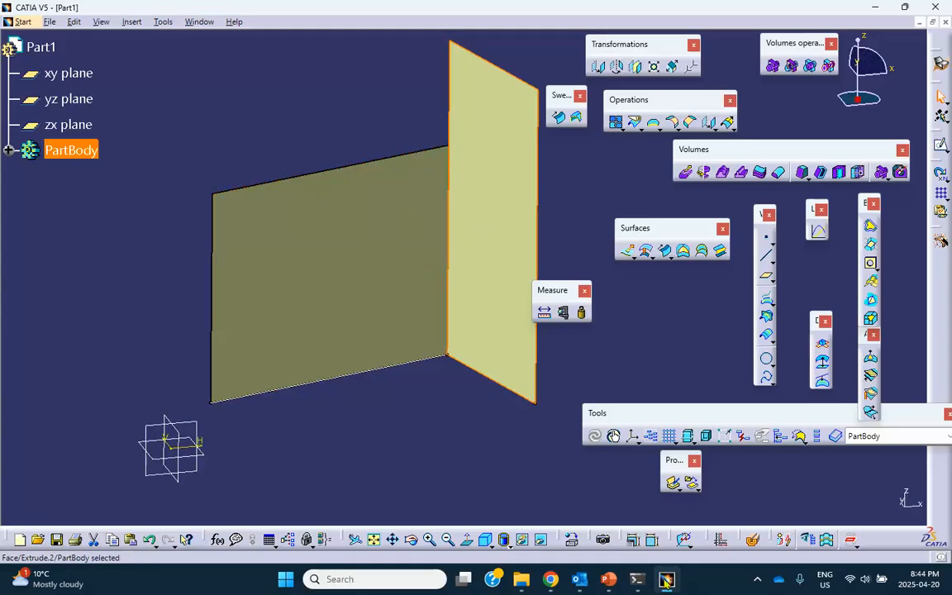
pyautogui.moveTo(666, 581)
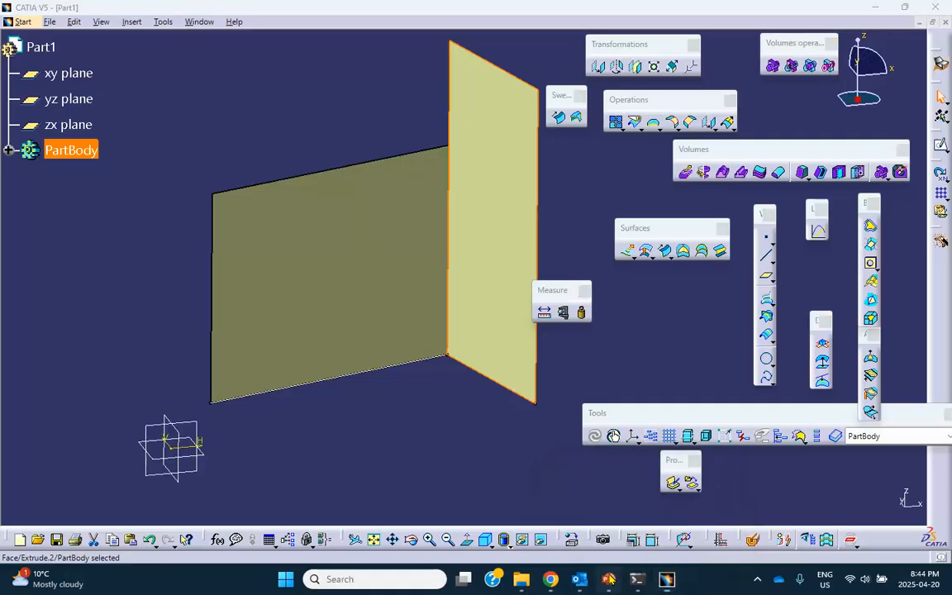
# Step: Check point O and the x, y and z axis directions in the PowerPoint bent-plate drawing, returning to CATIA with nothing selected
pyautogui.click(608, 579)
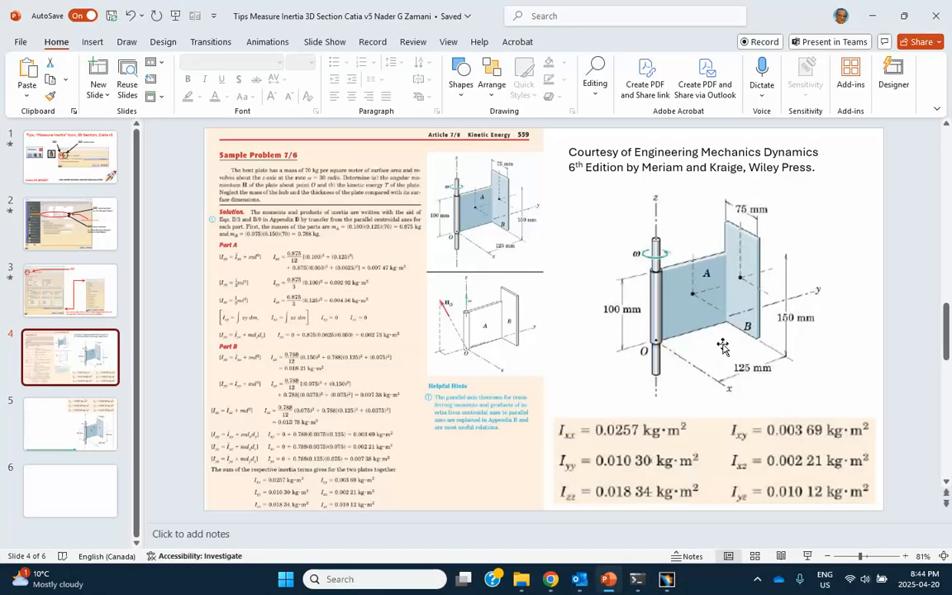
pyautogui.click(872, 18)
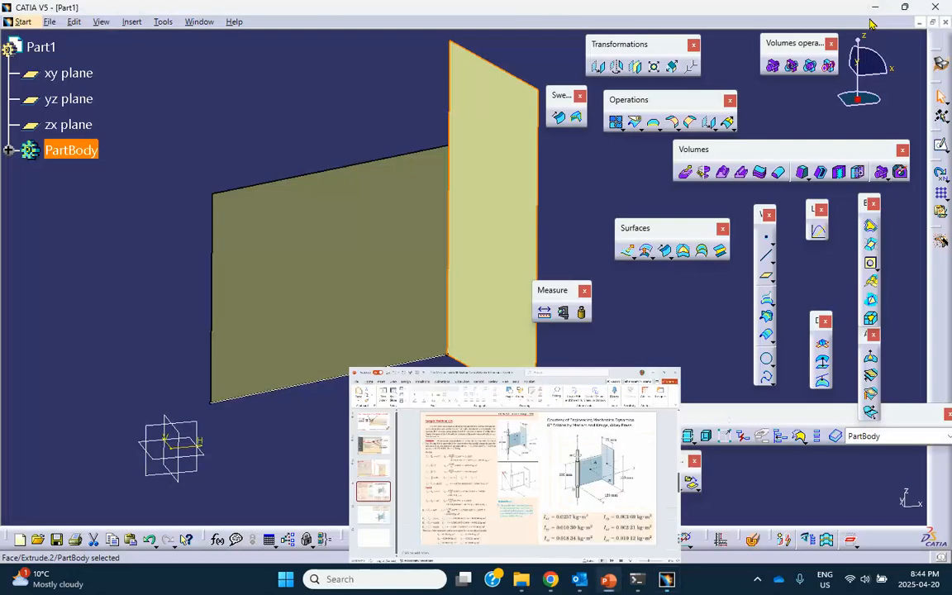
pyautogui.click(207, 156)
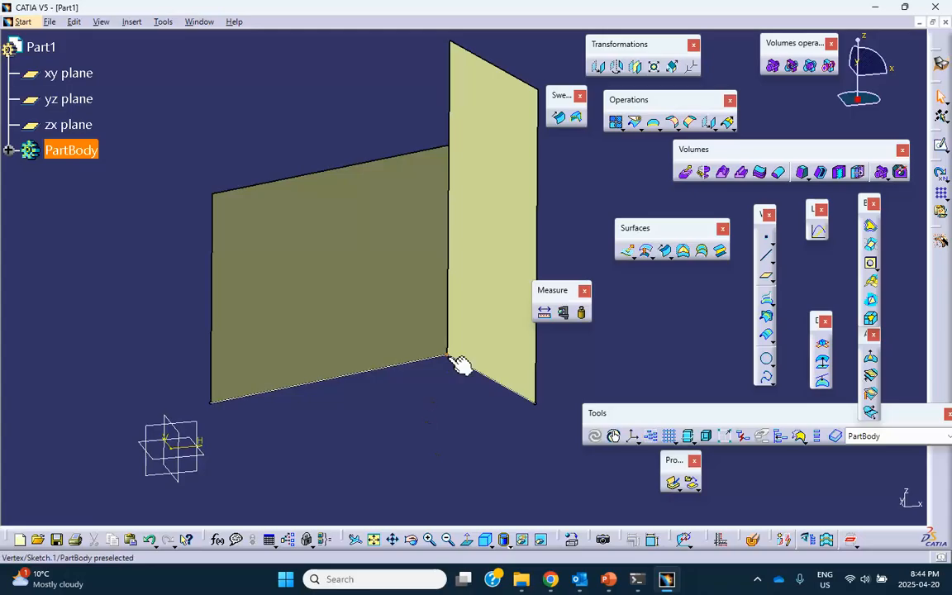
# Step: Create a standard axis system at plate A's lower outer corner, with its Y axis along the plate's bottom sketch line
pyautogui.click(633, 443)
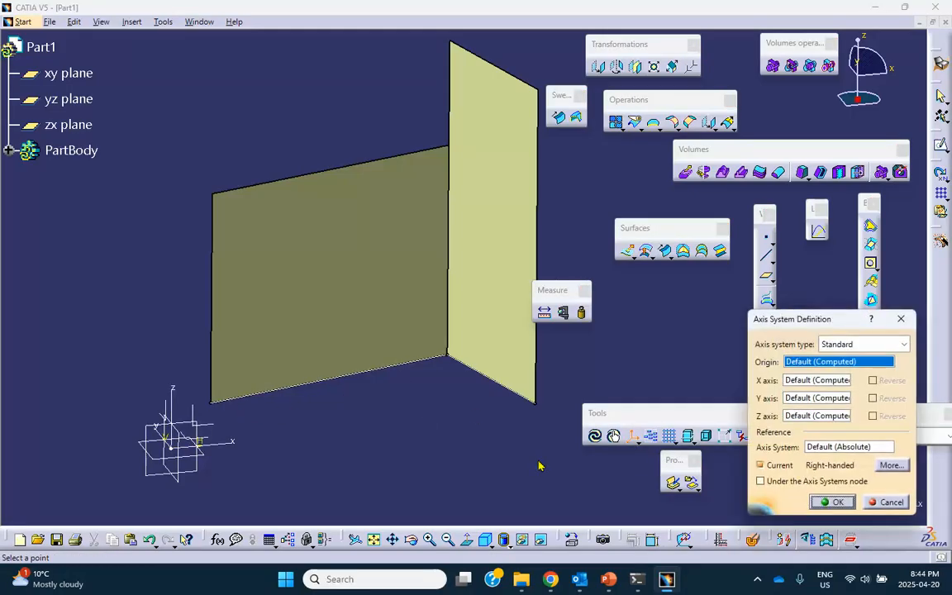
pyautogui.moveTo(790, 319); pyautogui.dragTo(677, 182)
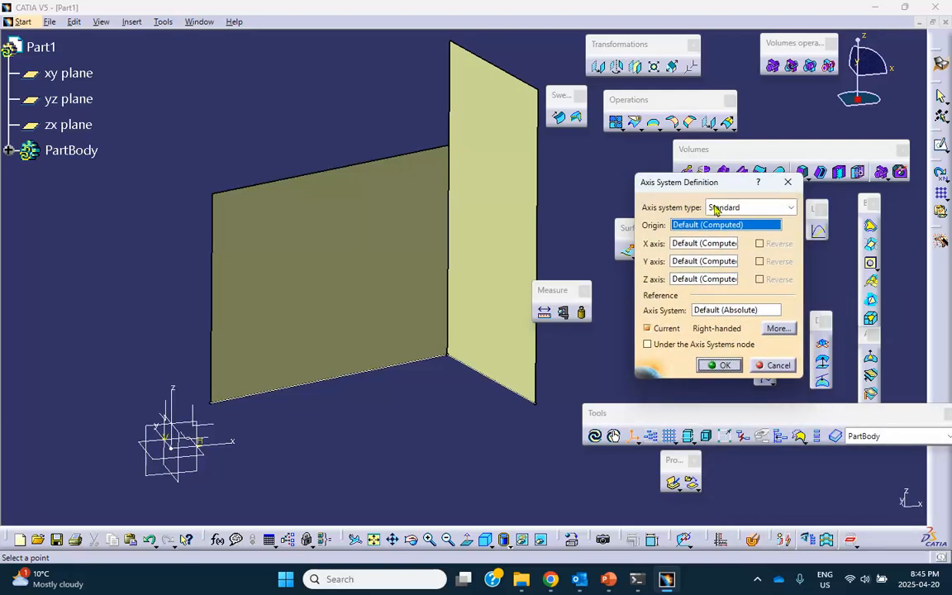
pyautogui.click(213, 404)
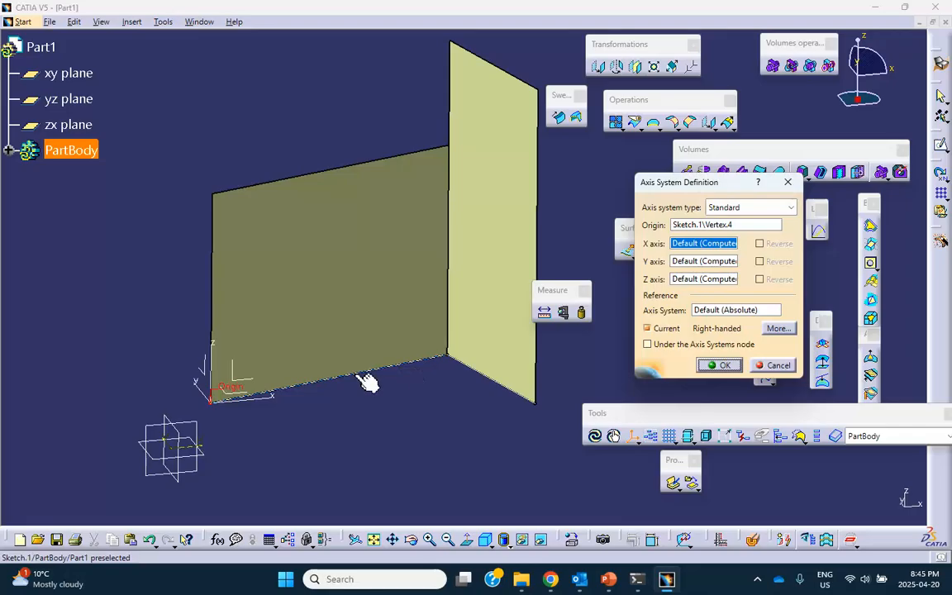
pyautogui.click(674, 263)
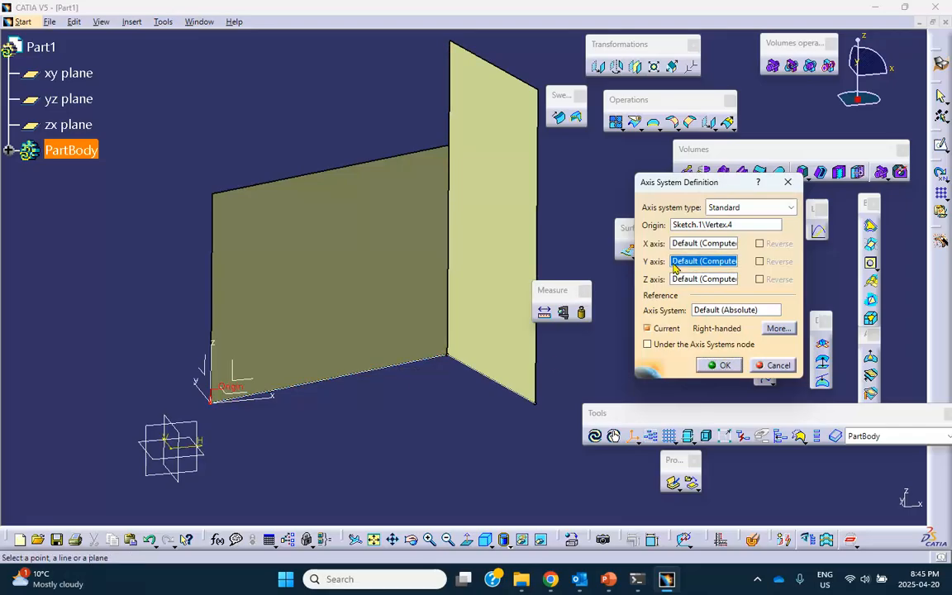
pyautogui.click(416, 373)
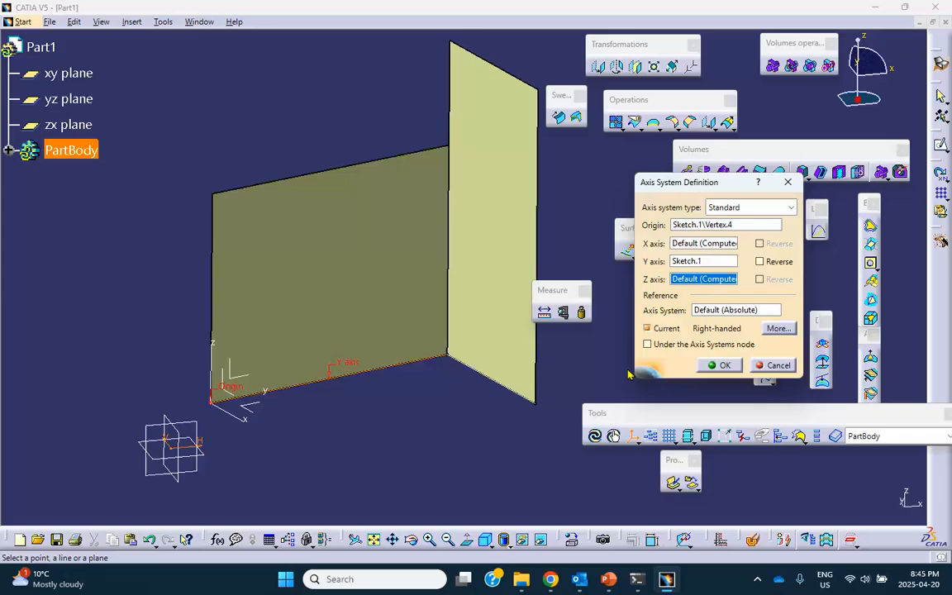
pyautogui.press('Return')
# Step: Inspect the axis system at plate A's corner, review the Measure Inertia 3D title slide in PowerPoint, and return to CATIA
pyautogui.moveTo(434, 427); pyautogui.dragTo(388, 418, button='middle')
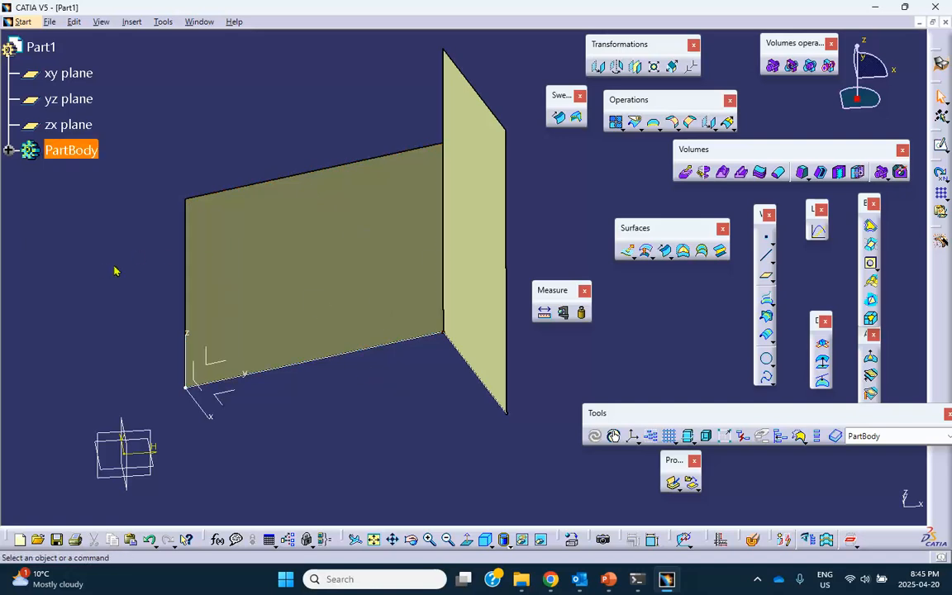
pyautogui.moveTo(122, 280); pyautogui.dragTo(93, 297, button='middle')
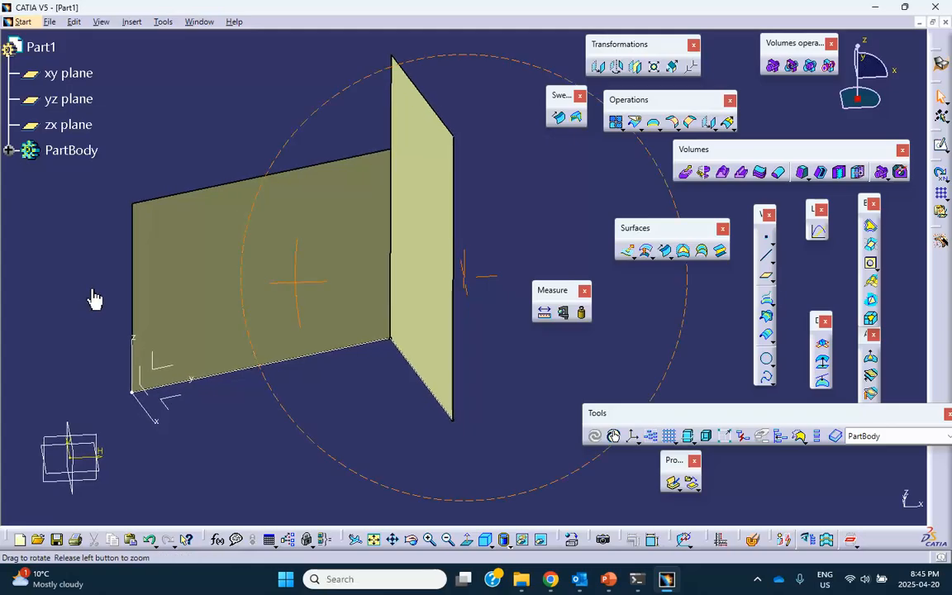
pyautogui.moveTo(148, 216); pyautogui.dragTo(182, 137, button='middle')
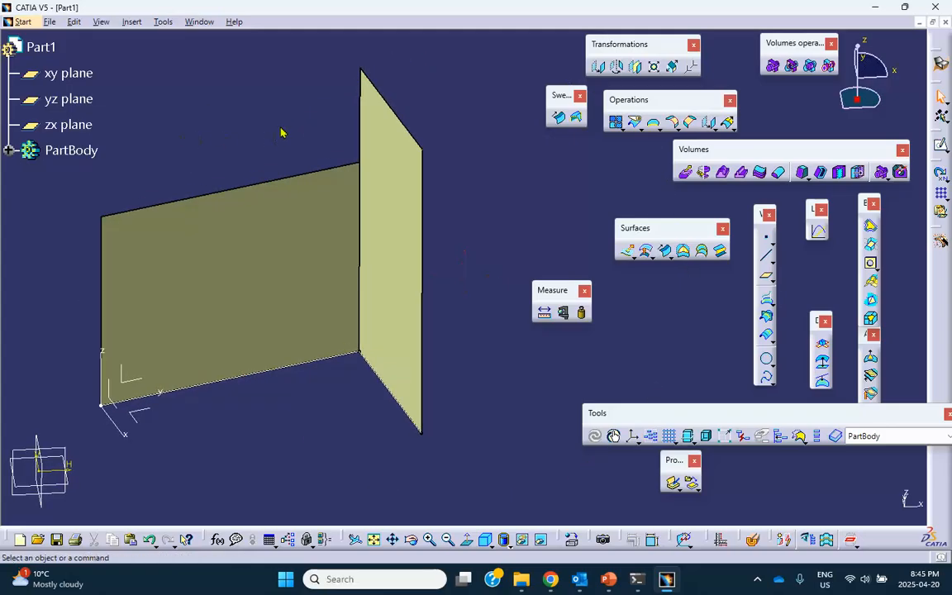
pyautogui.click(608, 579)
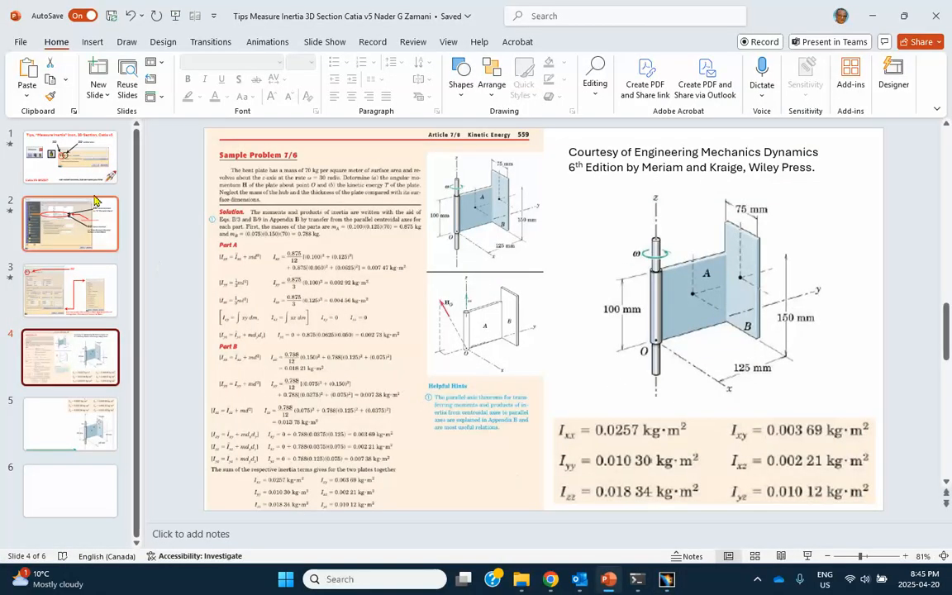
pyautogui.click(91, 161)
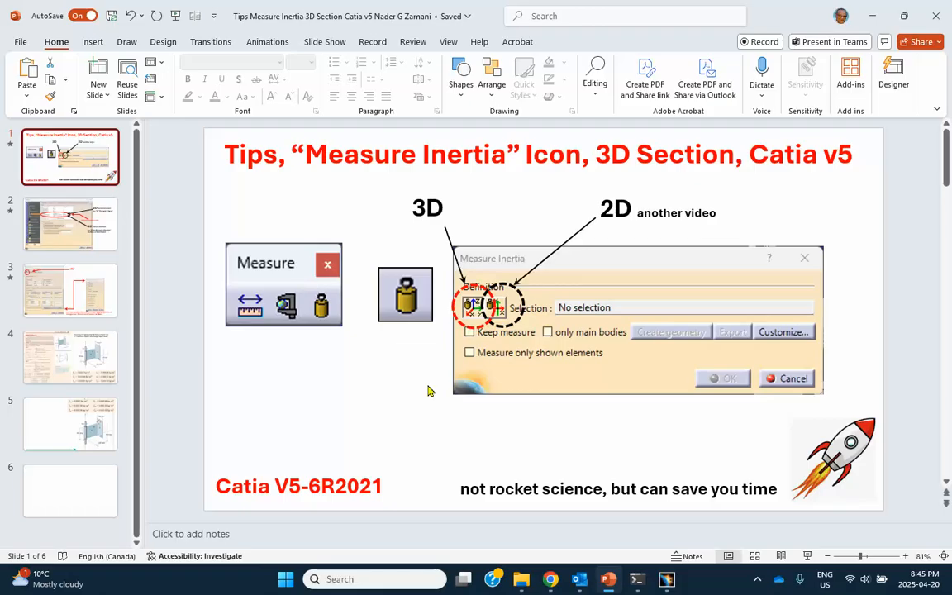
pyautogui.click(610, 581)
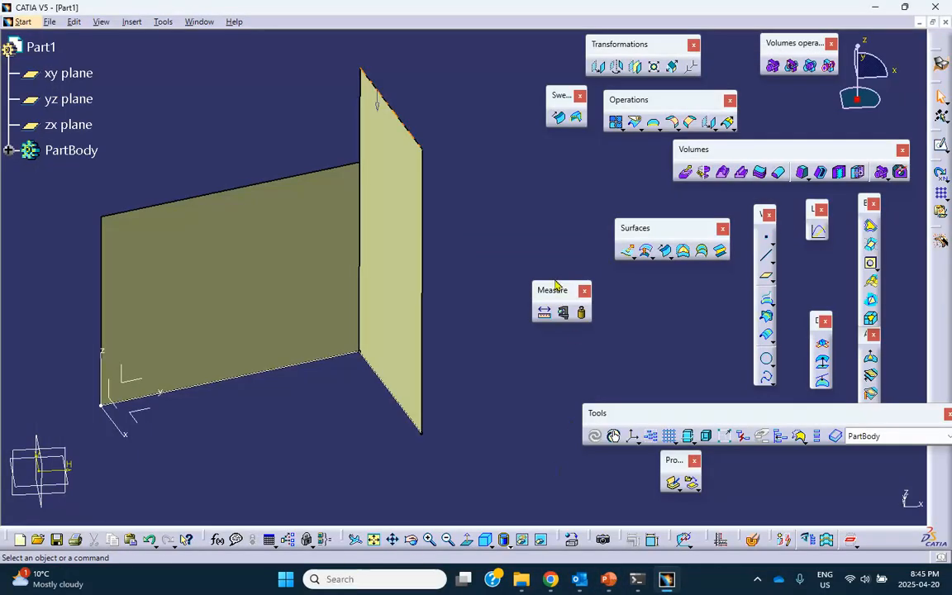
pyautogui.moveTo(331, 441); pyautogui.dragTo(299, 453)
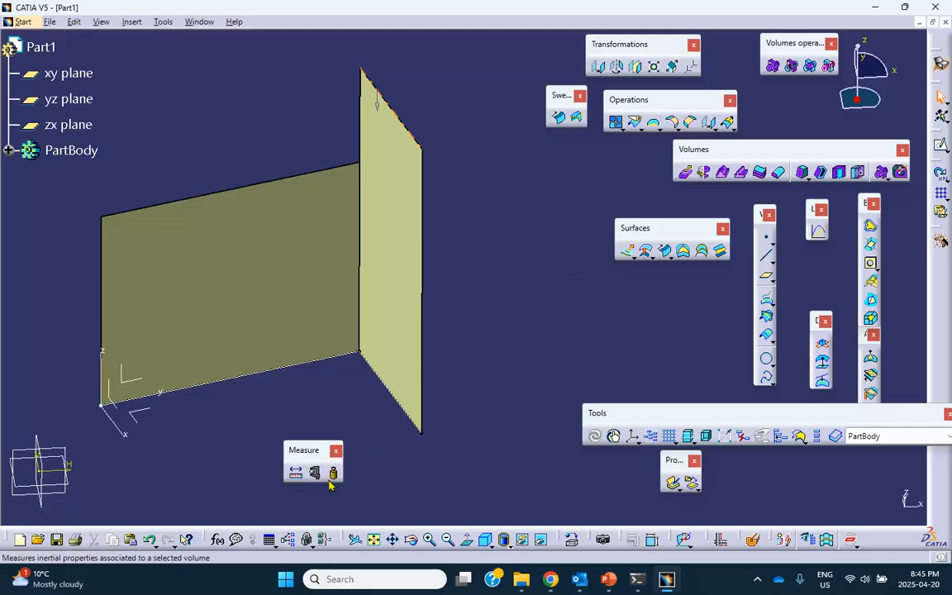
pyautogui.click(333, 473)
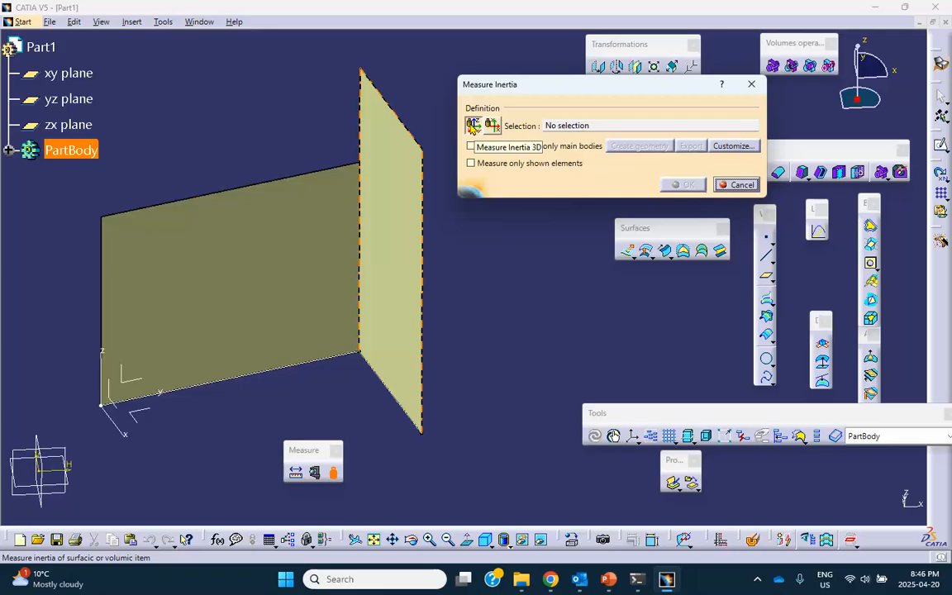
pyautogui.click(65, 150)
pyautogui.click(253, 215)
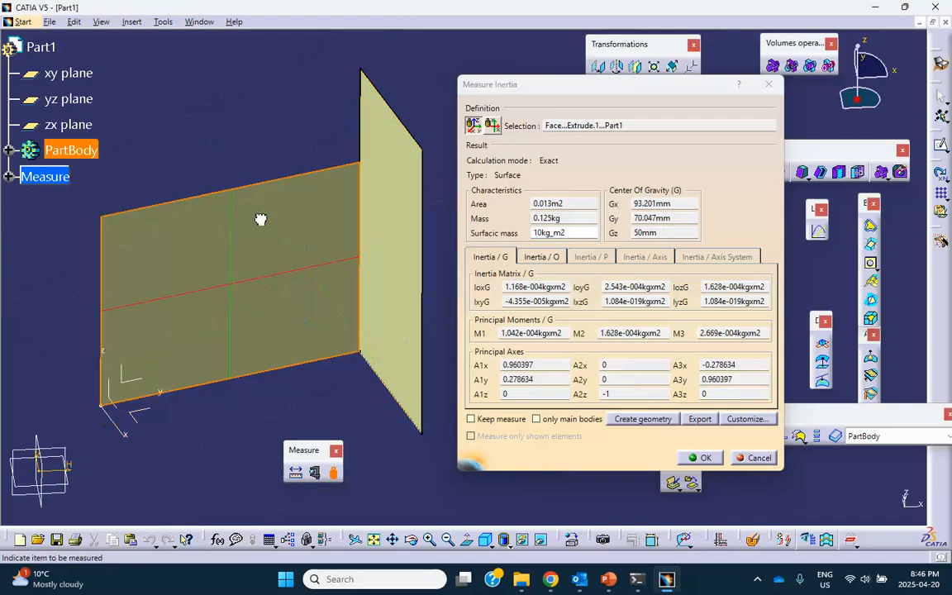
pyautogui.moveTo(285, 232); pyautogui.dragTo(309, 209, button='middle')
pyautogui.moveTo(285, 170); pyautogui.dragTo(248, 248, button='middle')
pyautogui.moveTo(334, 379); pyautogui.dragTo(395, 362, button='middle')
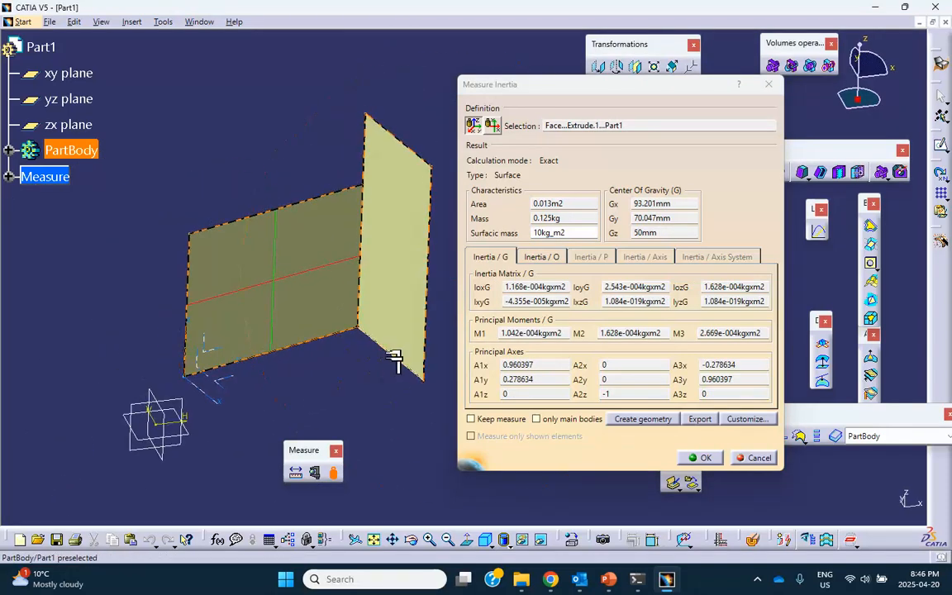
pyautogui.click(757, 459)
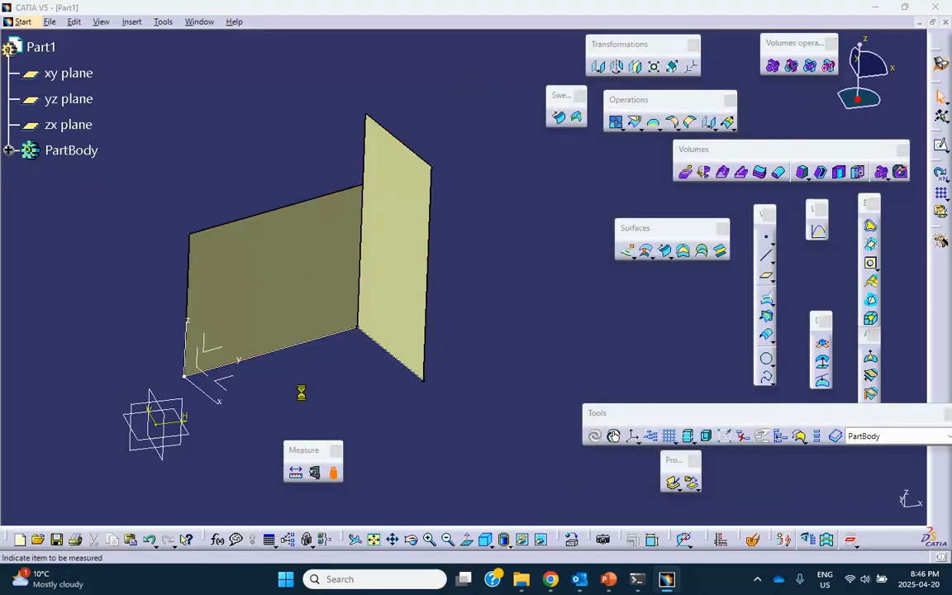
# Step: Measure the 3D inertia of the whole PartBody with a surfacic mass of 70 kg_m2, checking that value against the PowerPoint problem statement
pyautogui.click(333, 472)
pyautogui.click(74, 150)
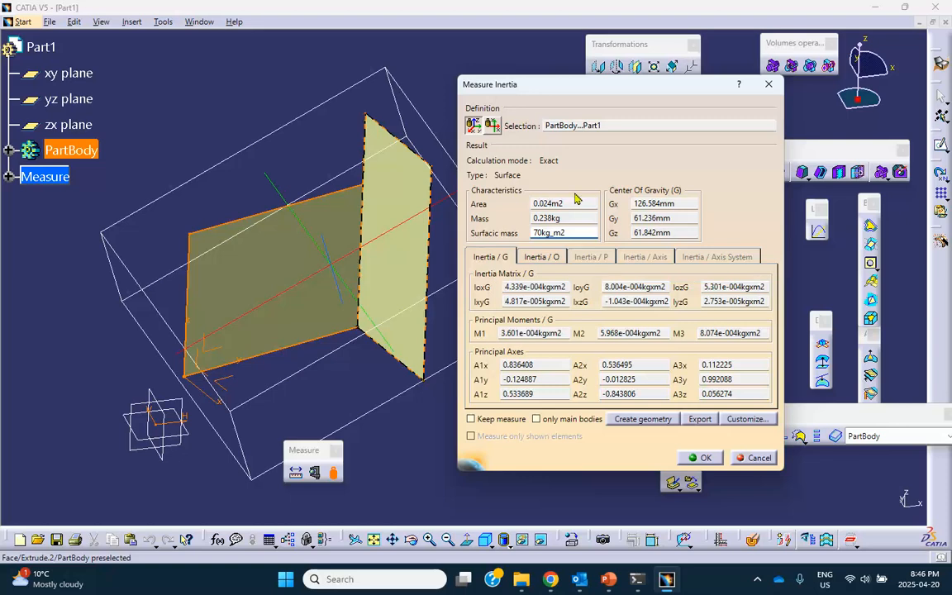
pyautogui.press('Return')
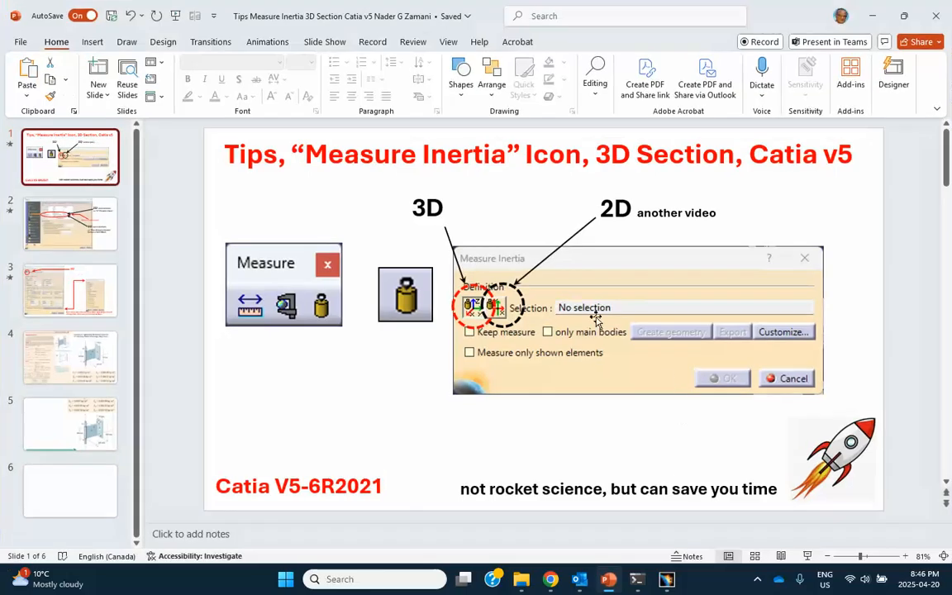
pyautogui.click(74, 355)
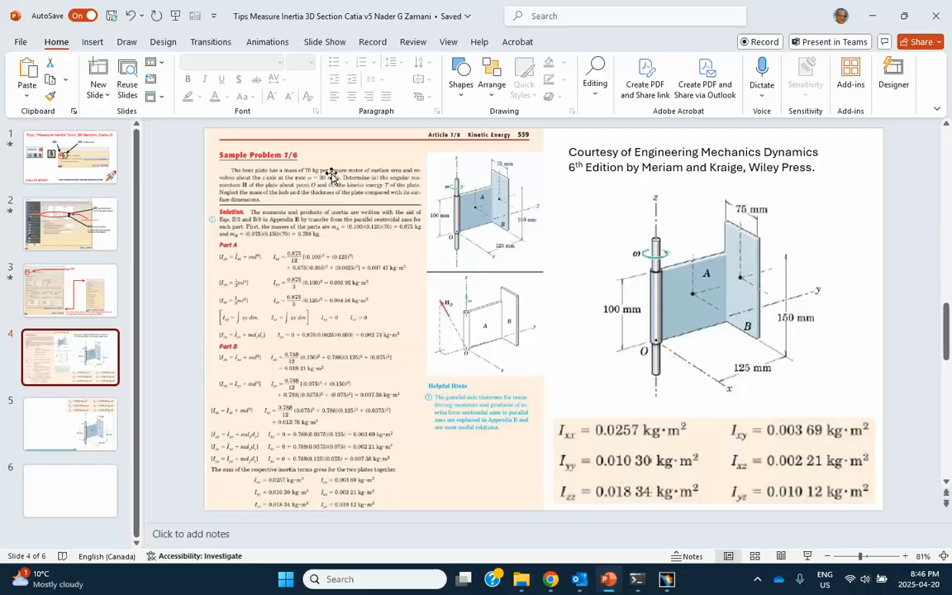
pyautogui.click(874, 16)
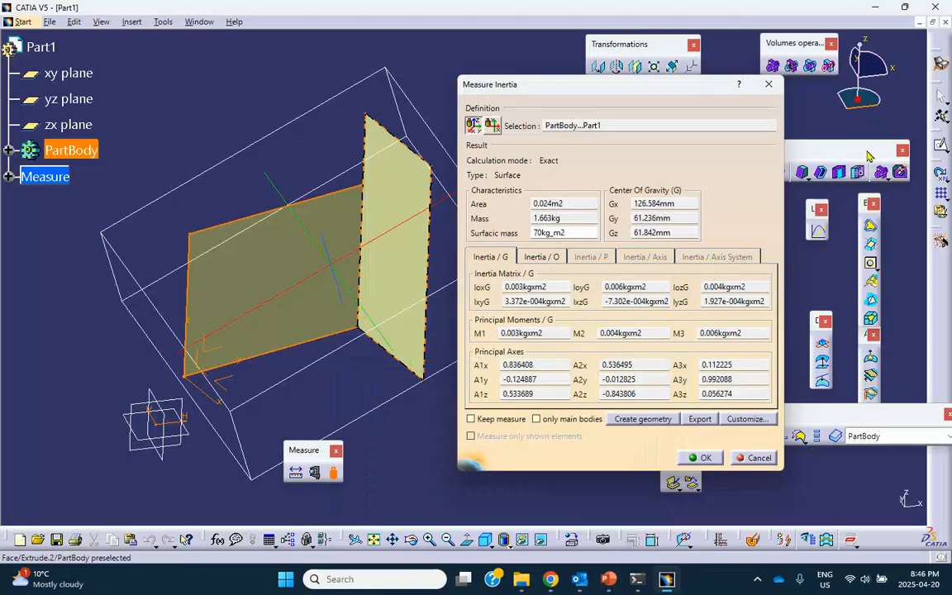
# Step: Customize the inertia measurement to include the inertia matrix about a point, the moment about an axis, and the inertia matrix about an axis system
pyautogui.click(637, 365)
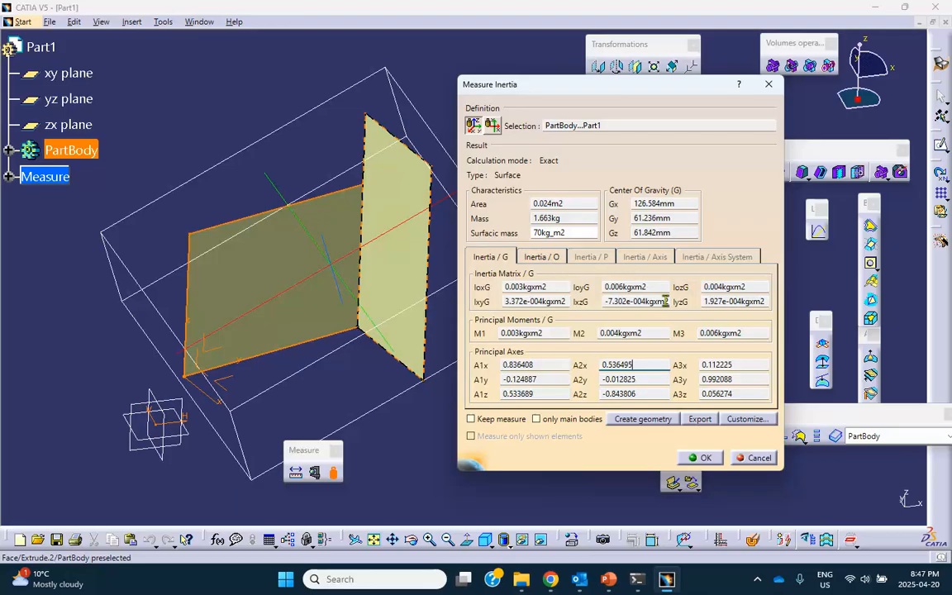
pyautogui.click(745, 419)
pyautogui.moveTo(139, 196); pyautogui.dragTo(706, 124)
pyautogui.click(662, 330)
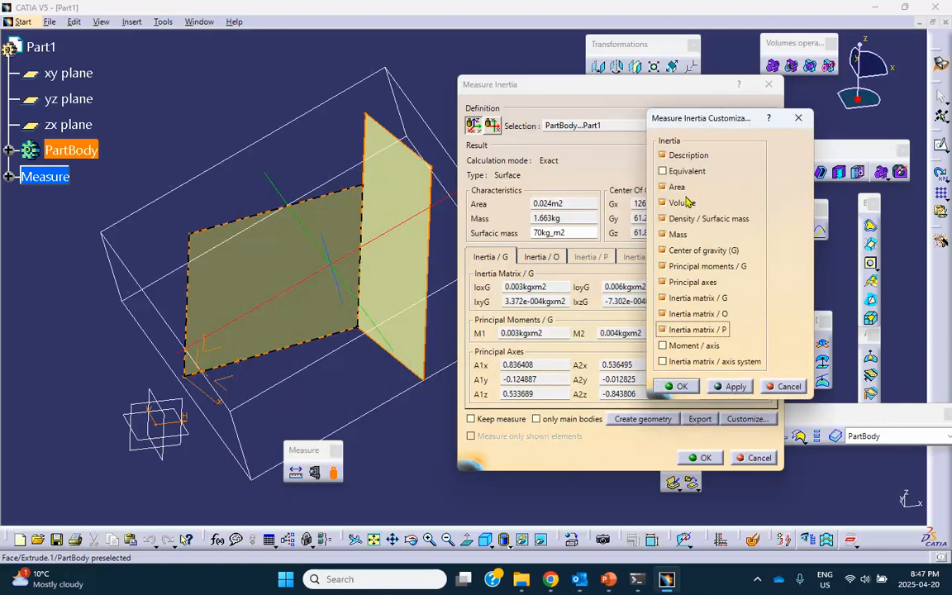
pyautogui.click(663, 362)
pyautogui.click(663, 347)
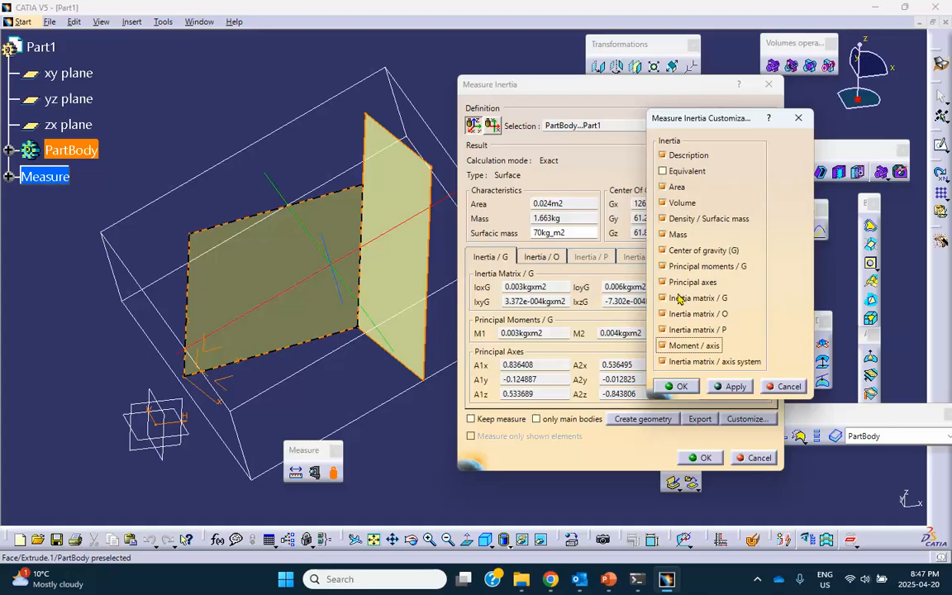
pyautogui.click(676, 386)
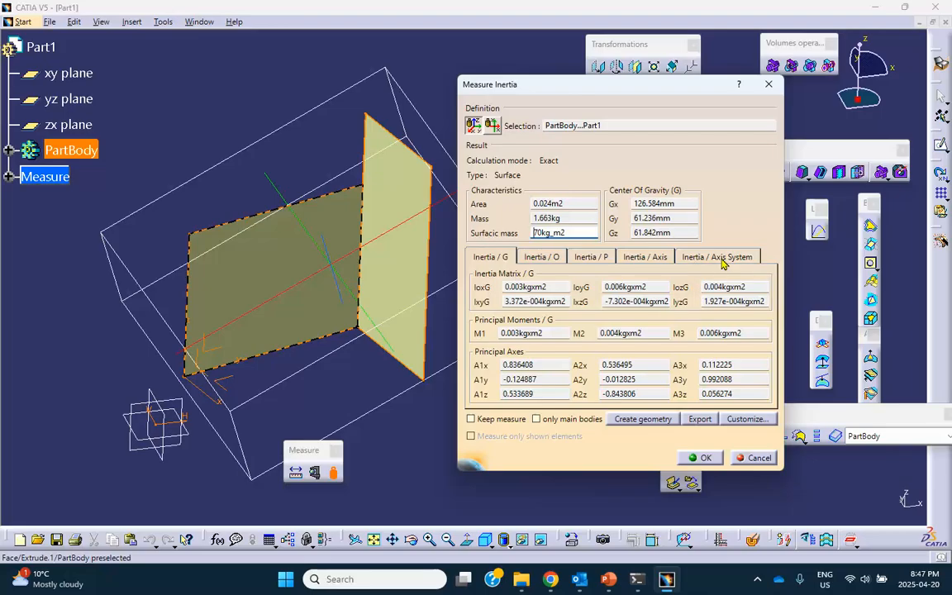
# Step: Compute the inertia matrix about the axis system at plate A's corner and bring up the textbook values in PowerPoint for comparison
pyautogui.click(718, 257)
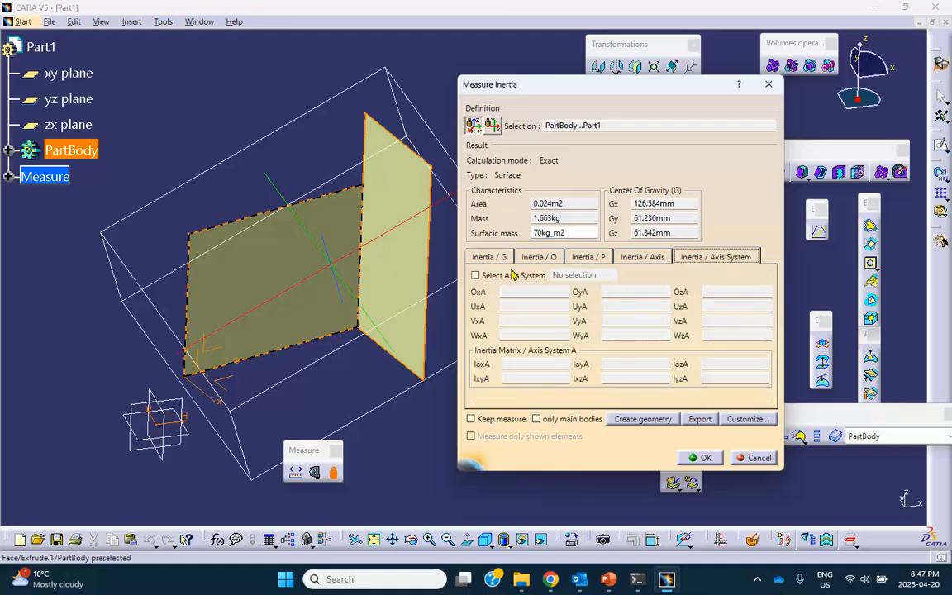
pyautogui.click(477, 277)
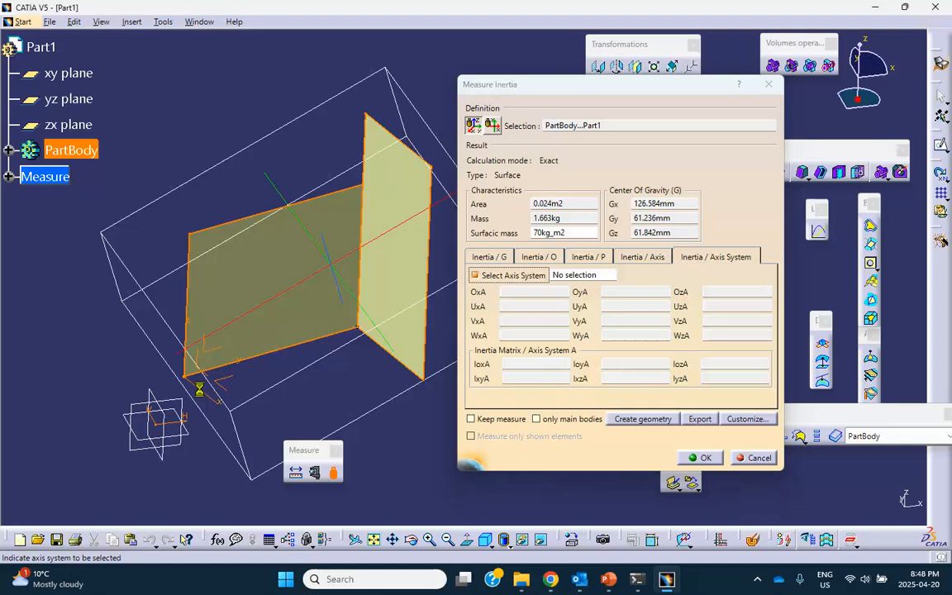
pyautogui.click(187, 360)
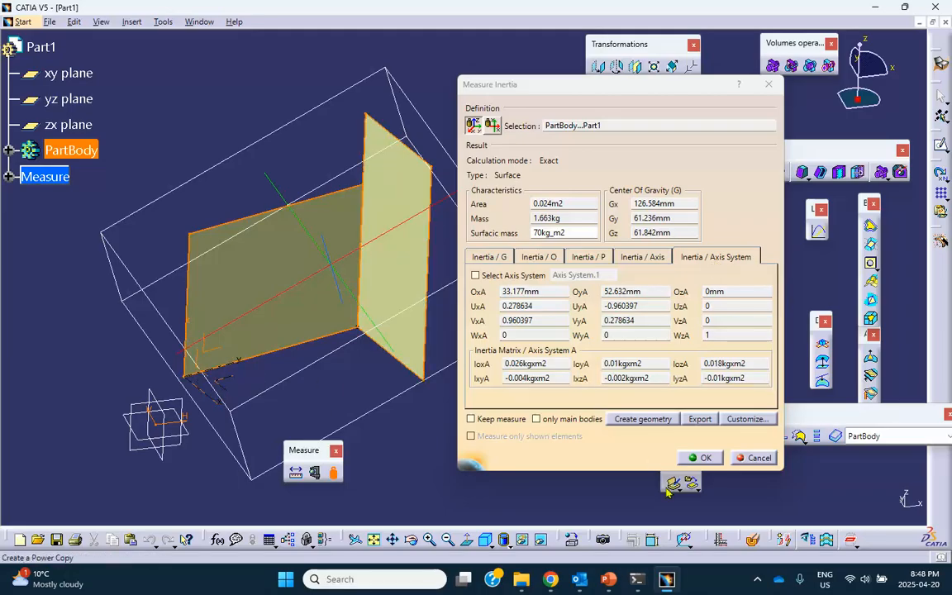
pyautogui.click(548, 520)
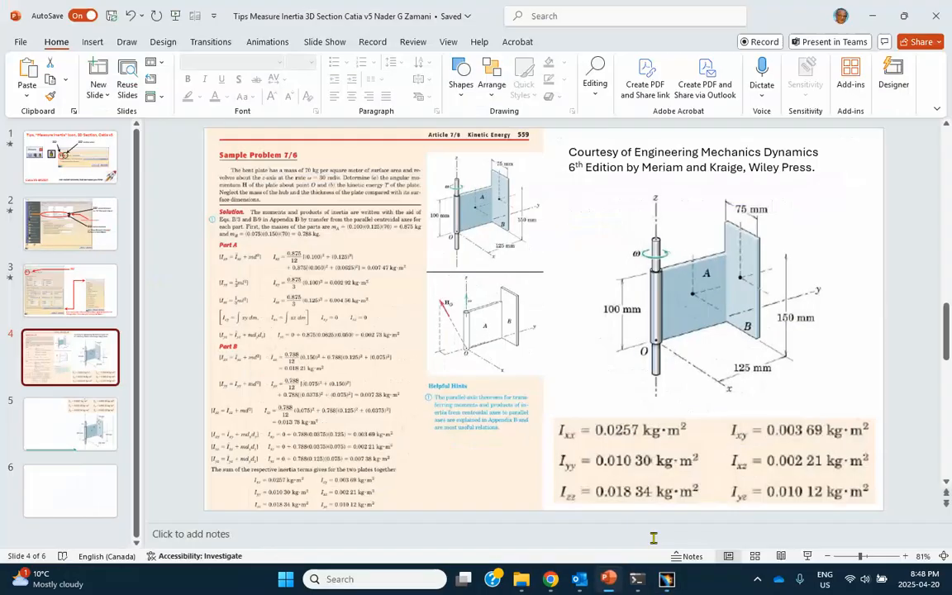